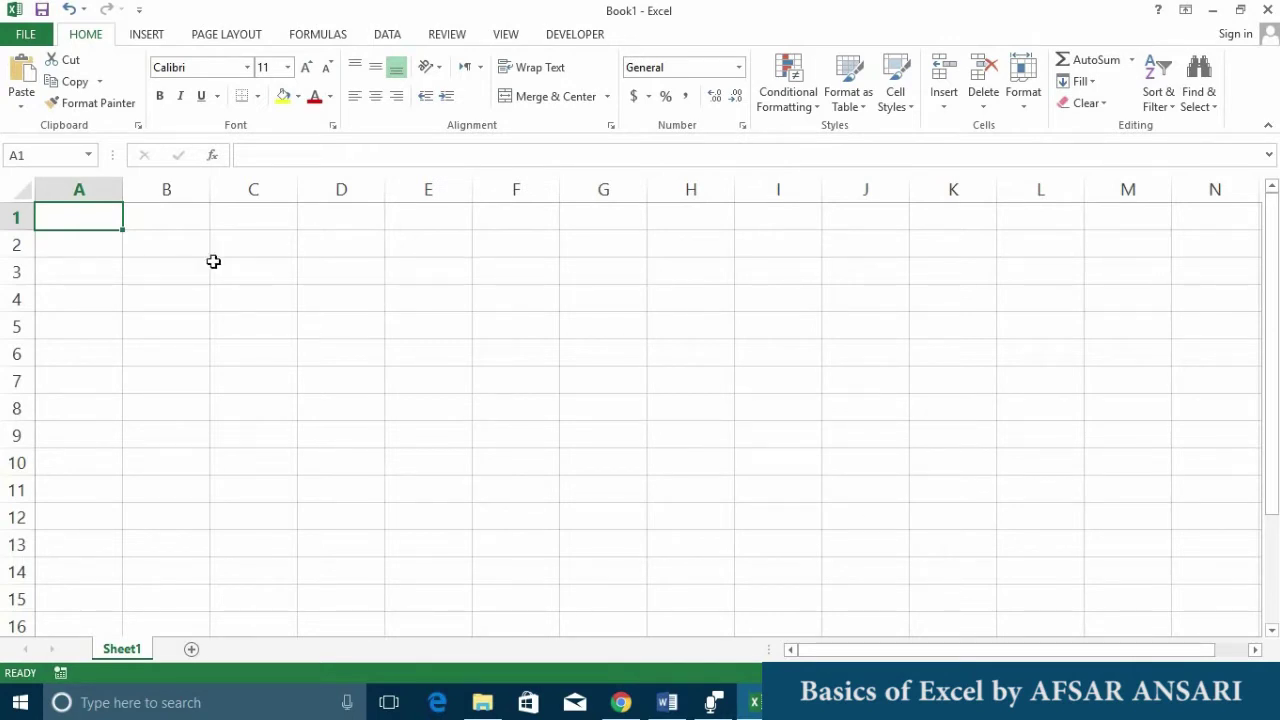
left_click_drag(97, 189, 200, 189)
left_click(103, 248)
left_click(101, 318)
left_click(309, 305)
left_click(371, 240)
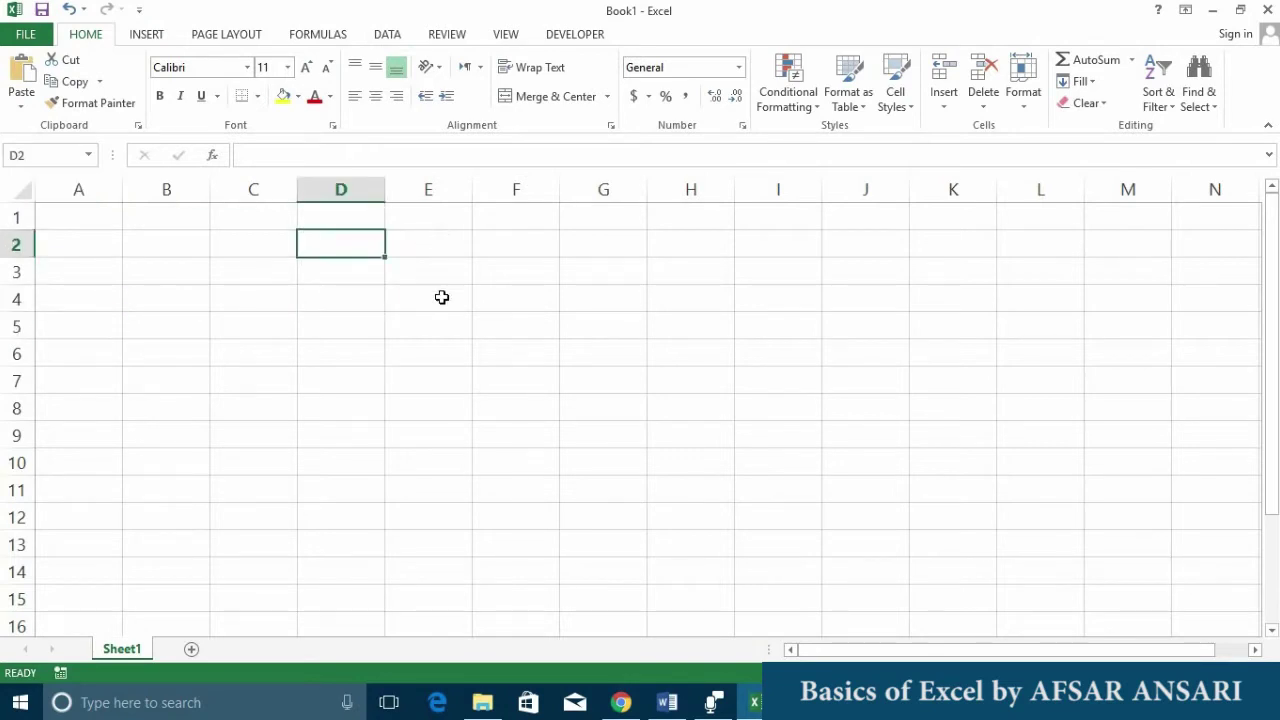
left_click(329, 357)
left_click(435, 459)
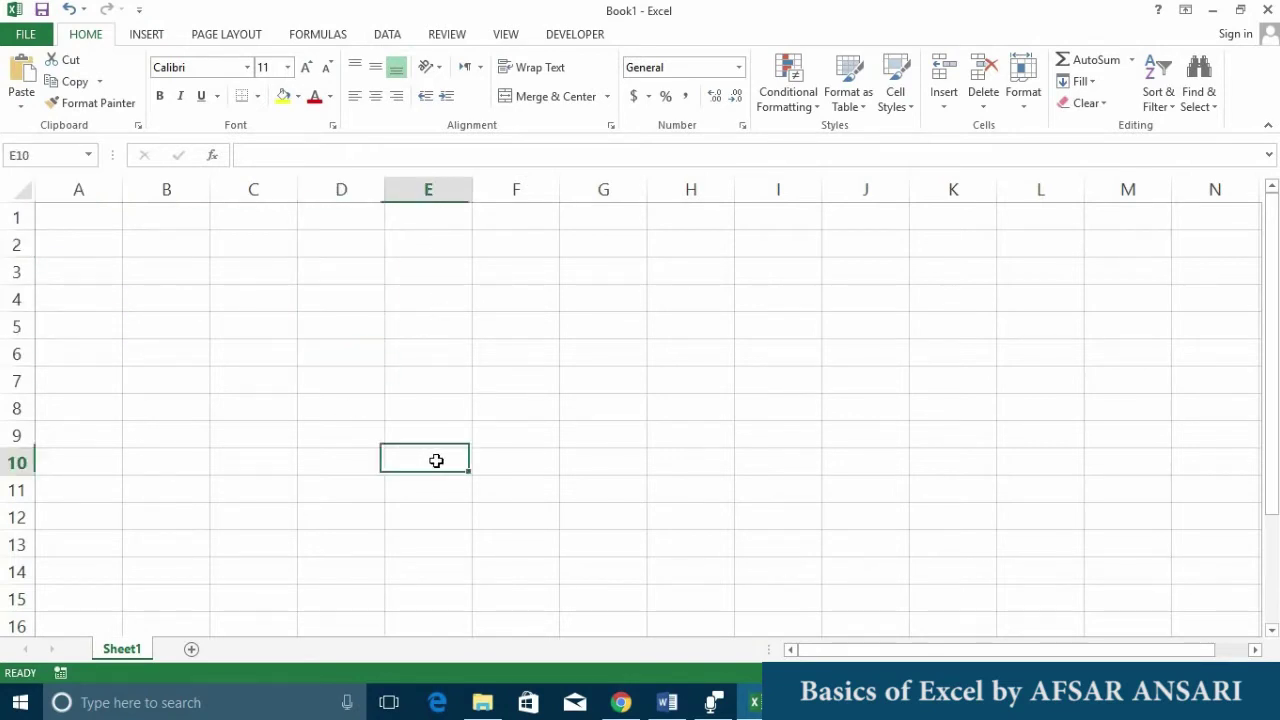
Try out number, text and symbol entries in cell E4 by entering 123, asa and $#$%^ in turn.
left_click(426, 302)
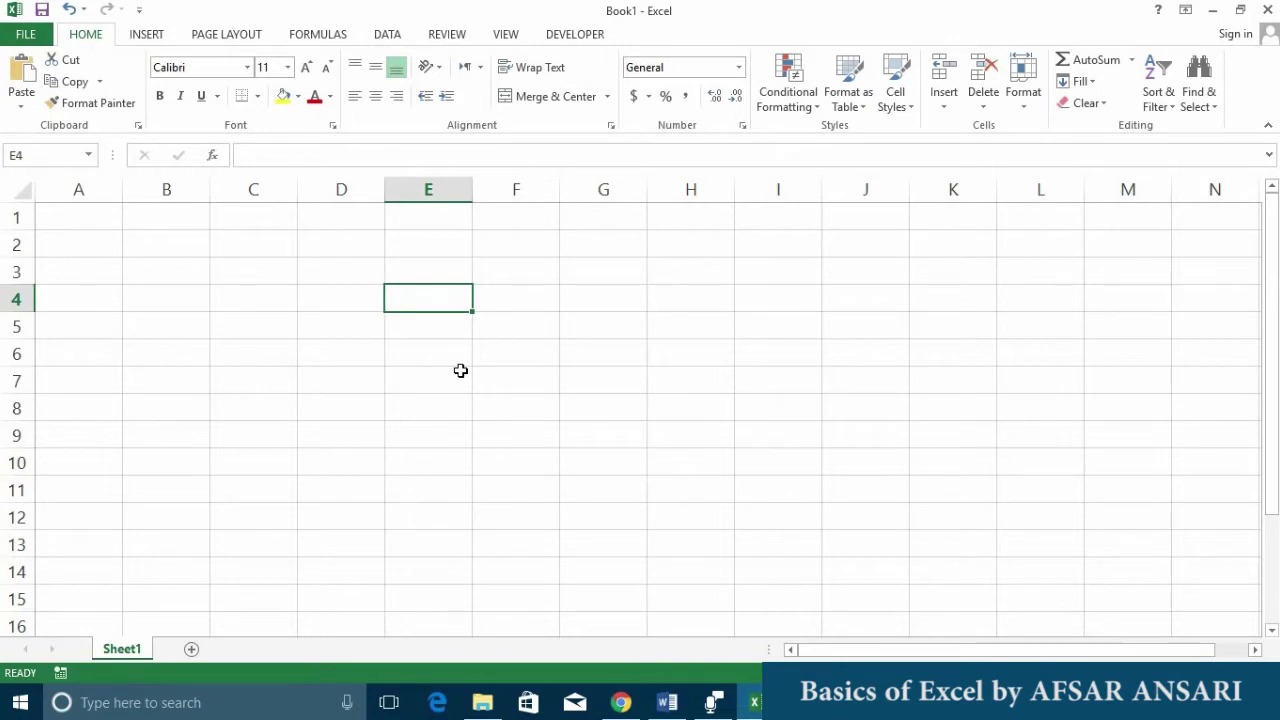
type("123")
key("Tab")
key("Left")
type("asa")
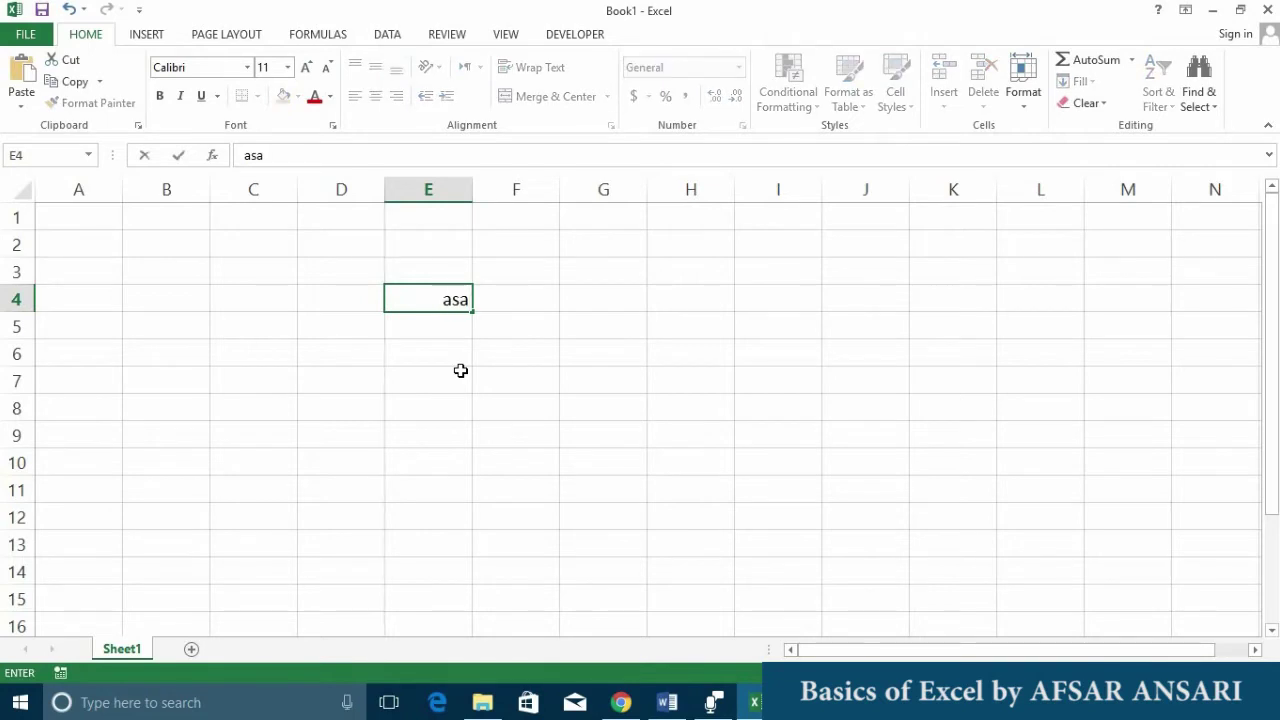
key("Tab")
key("Left")
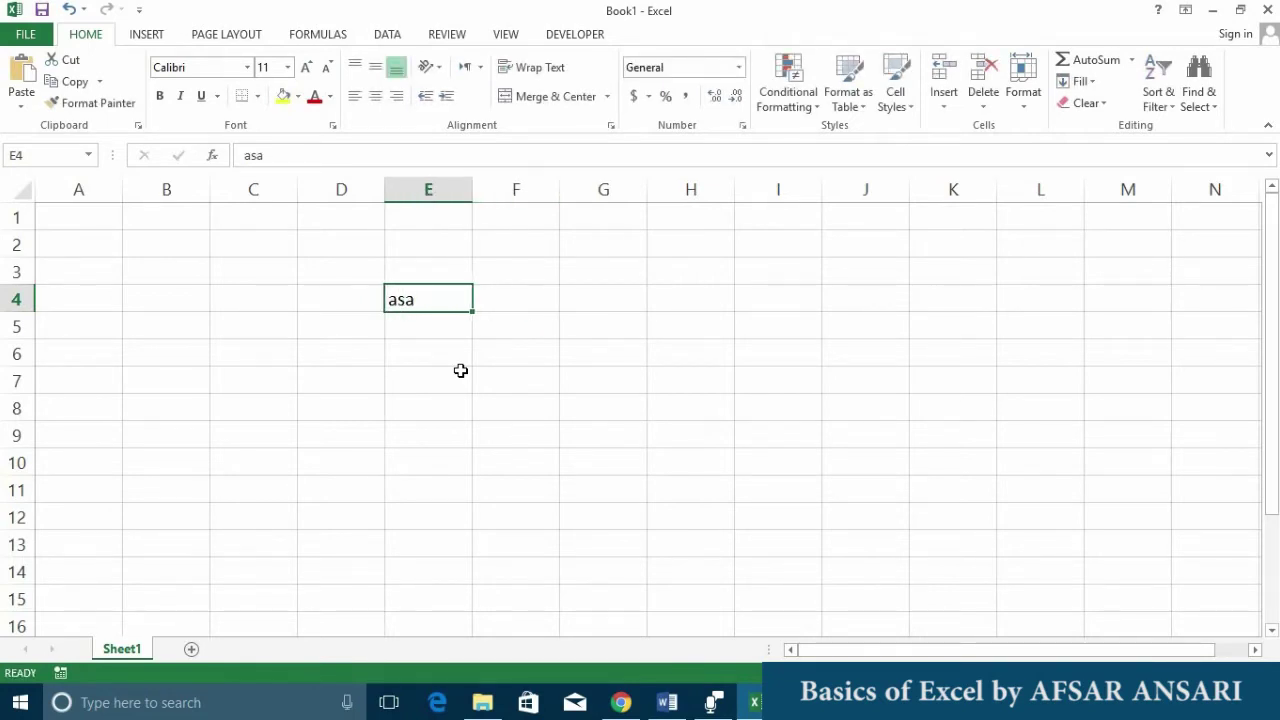
type("$#$%^")
key("Tab")
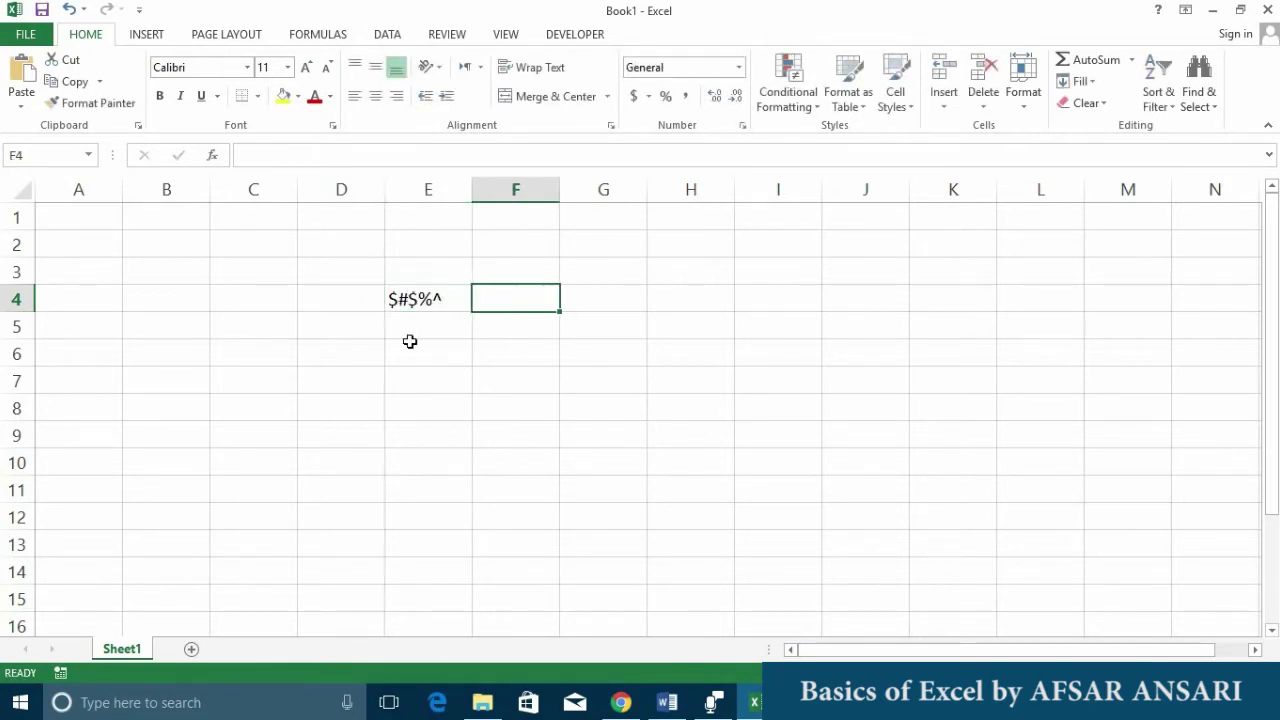
left_click(414, 298)
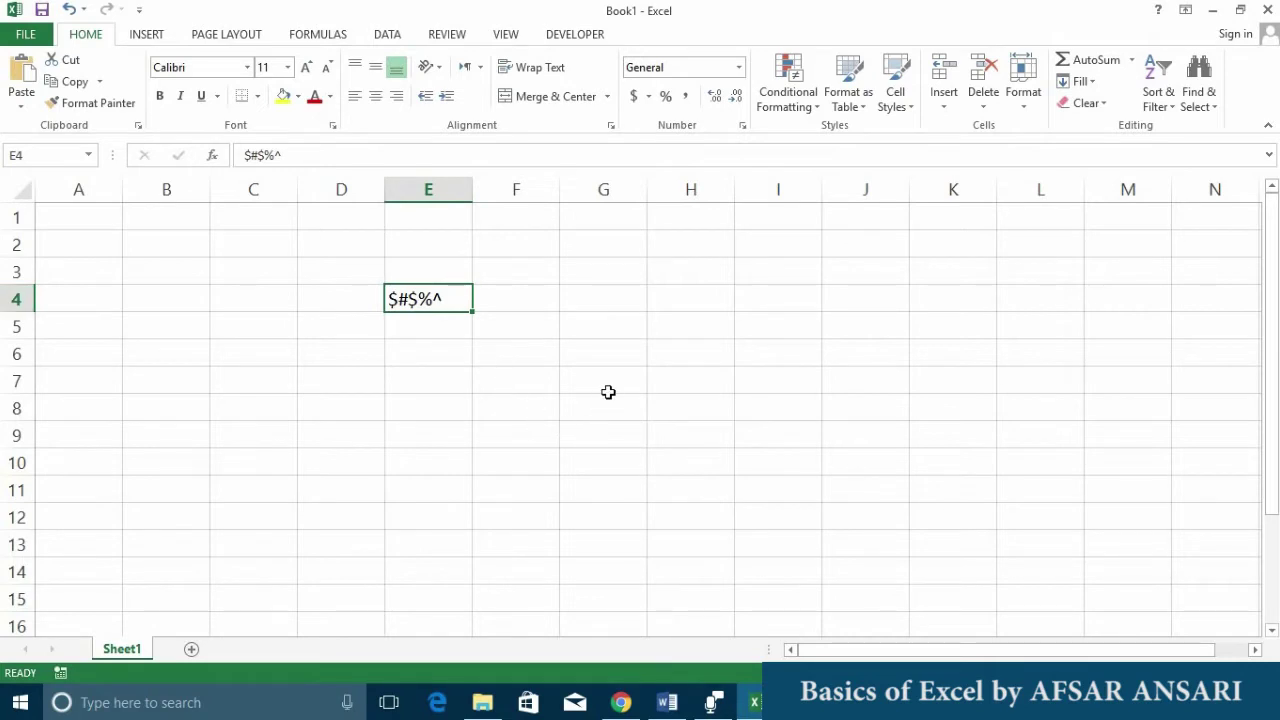
left_click(608, 447)
left_click(606, 463)
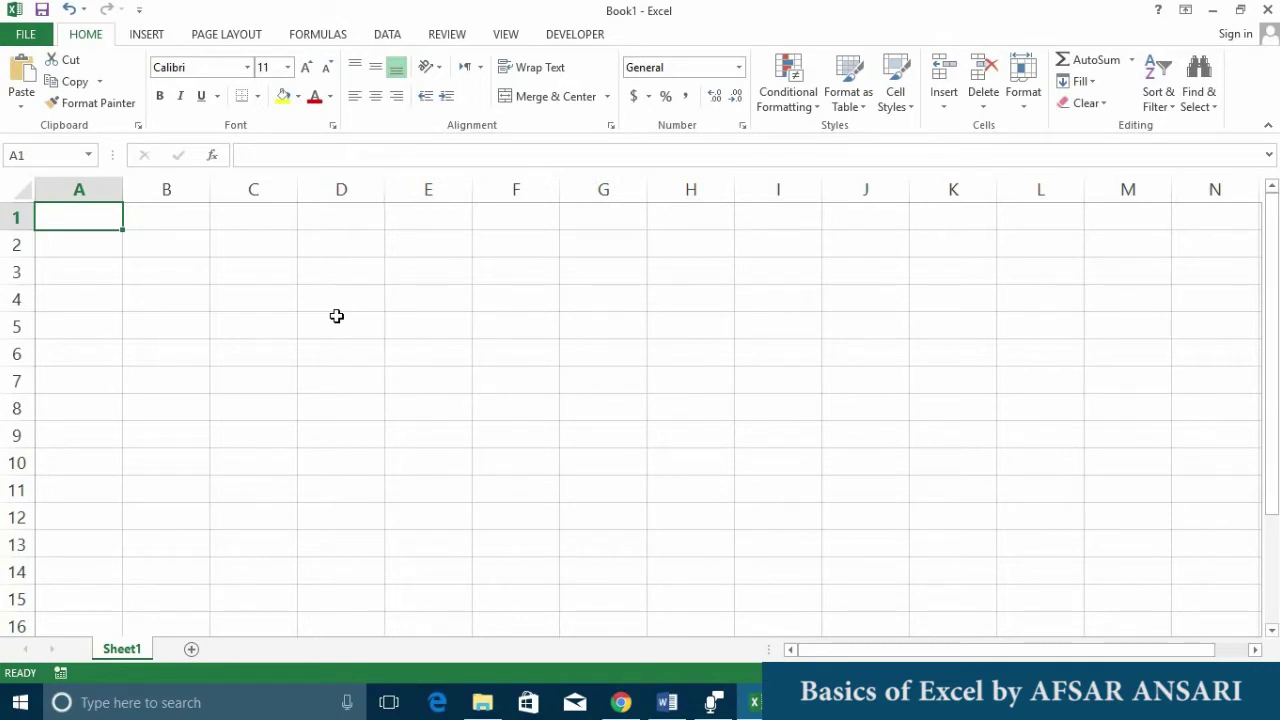
Enter the column headings Name, Basic Pay, DA and TA in cells A1 to D1.
type("Name")
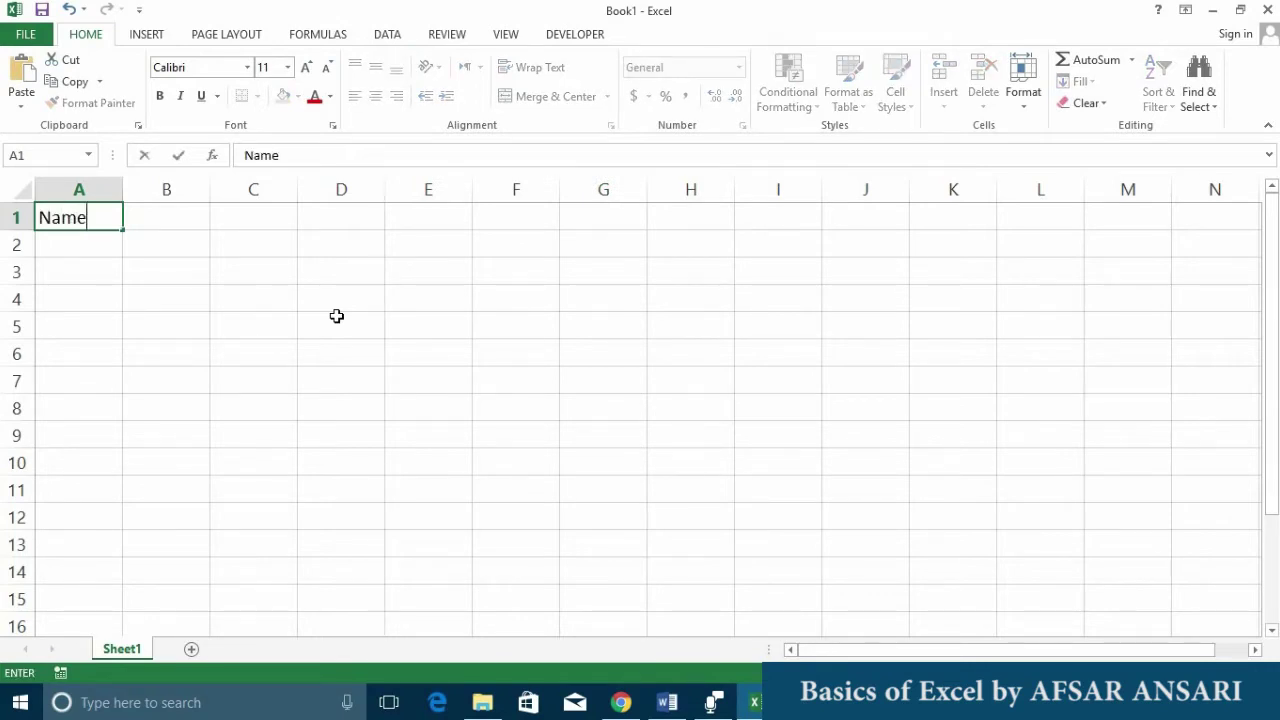
key("Tab")
type("B")
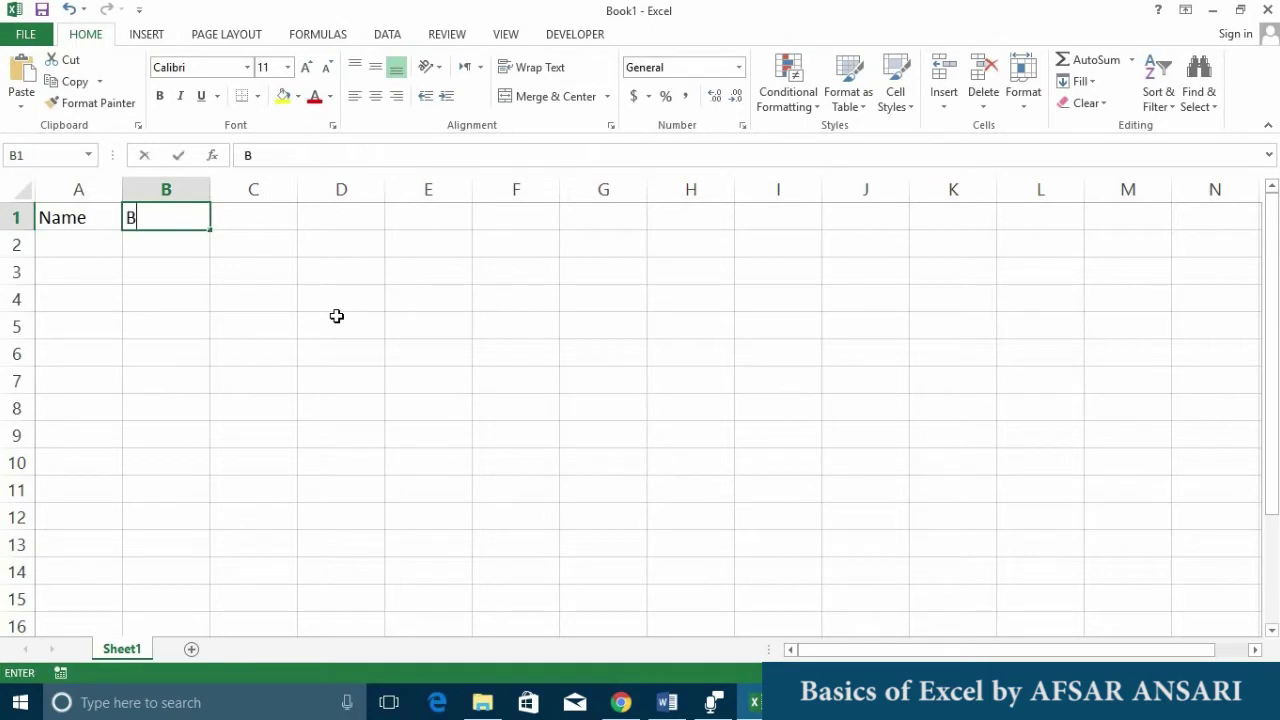
type("asic Pay")
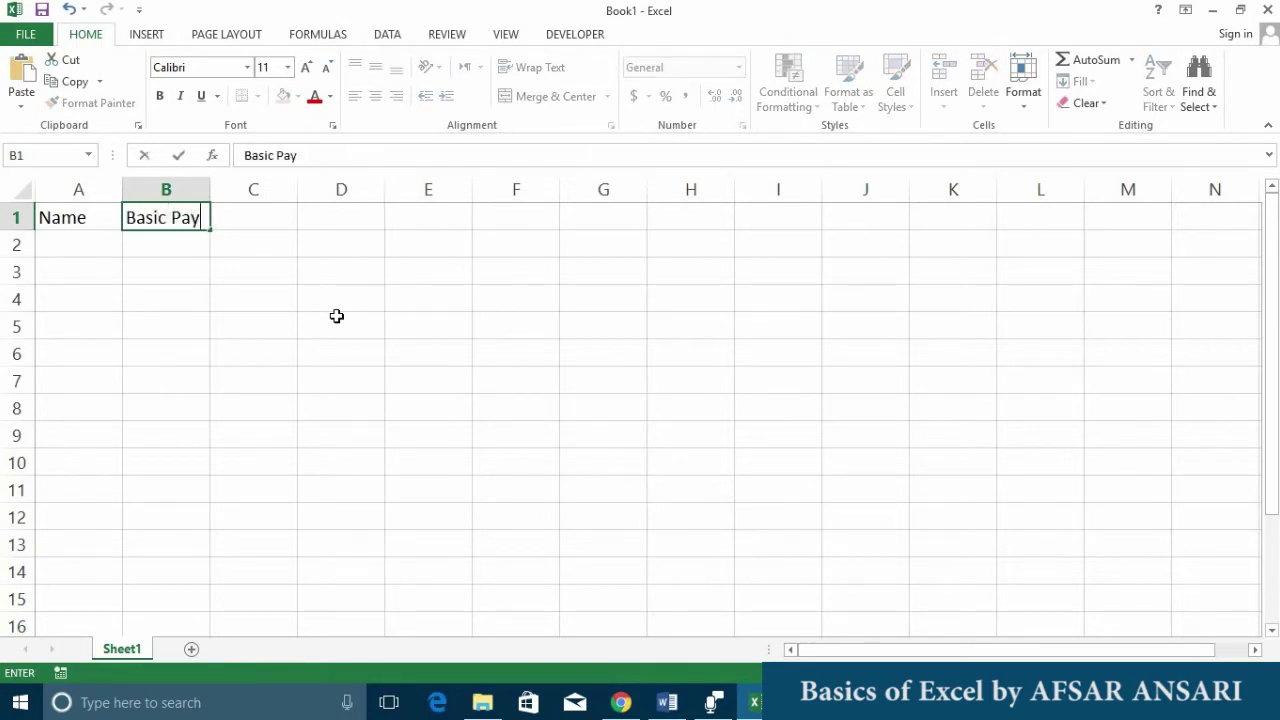
key("Tab")
type("DA")
key("Tab")
type("TA")
key("Tab")
Enter the column headings Total Salary, Tax, PF and Grand Total in cells E1 to H1.
type("T")
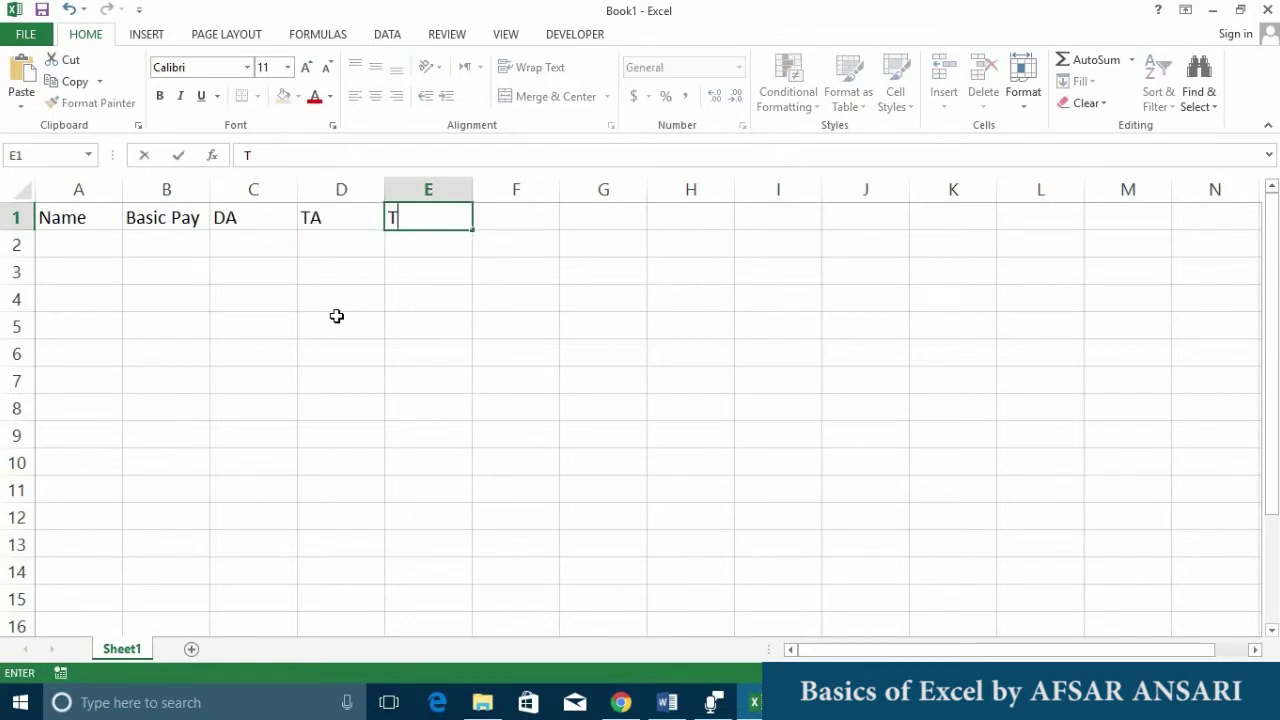
type("otal Sala")
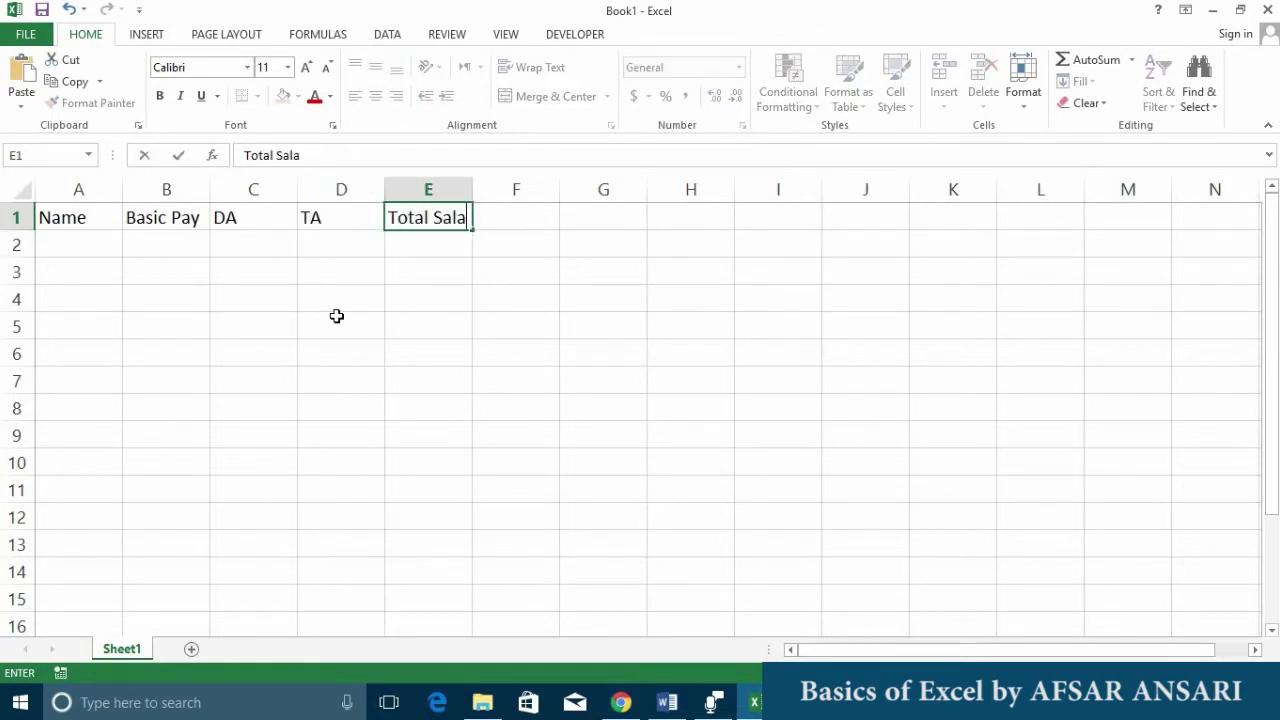
type("ry")
key("Tab")
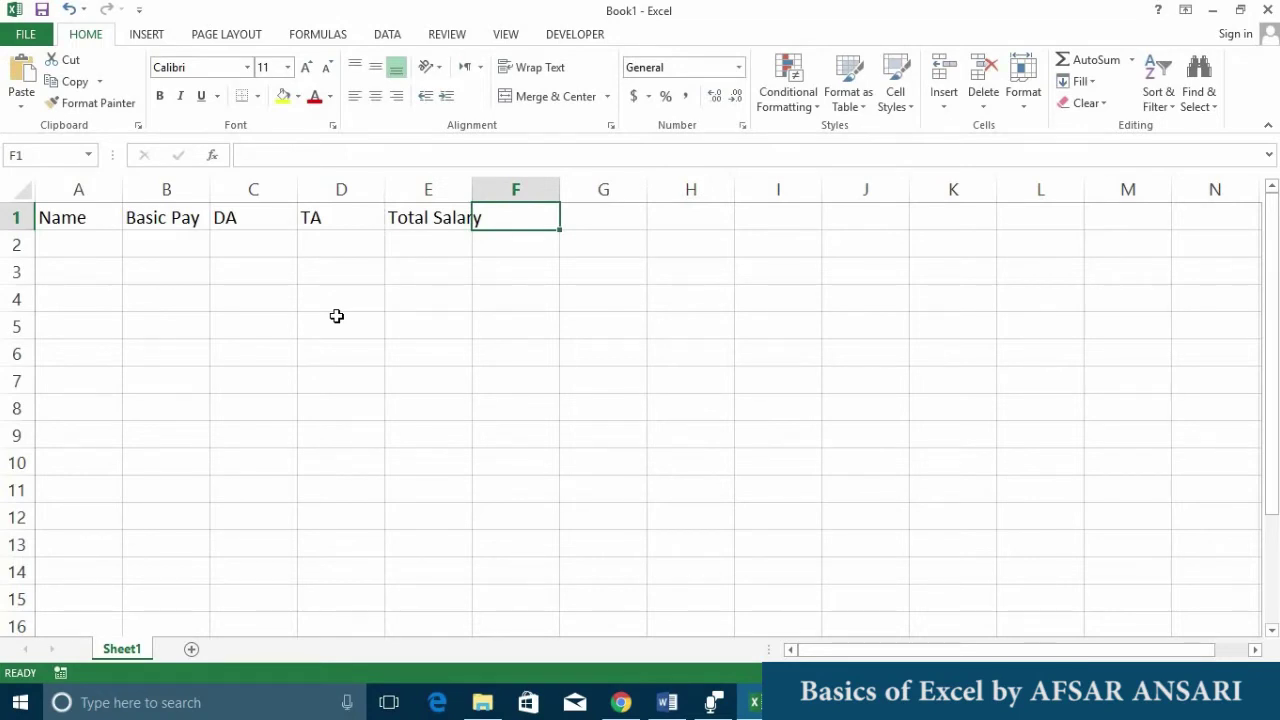
type("Tax")
key("Tab")
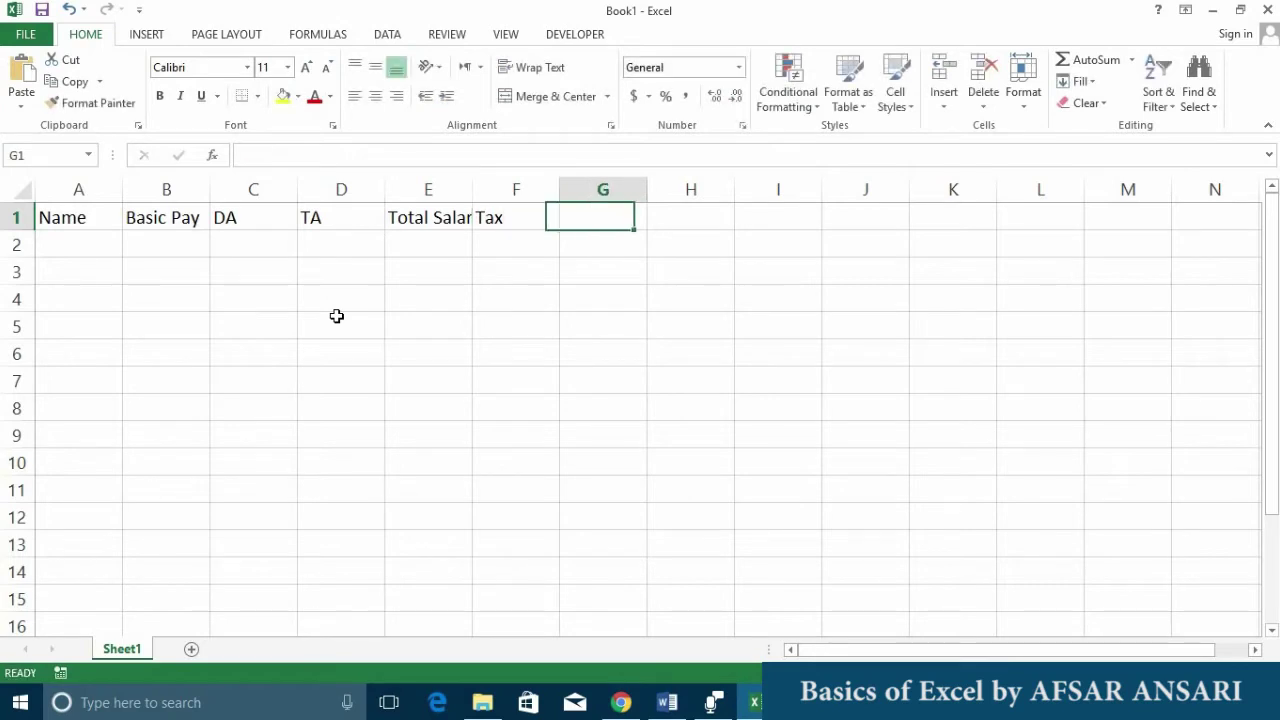
type("PF")
key("Tab")
type("Gran")
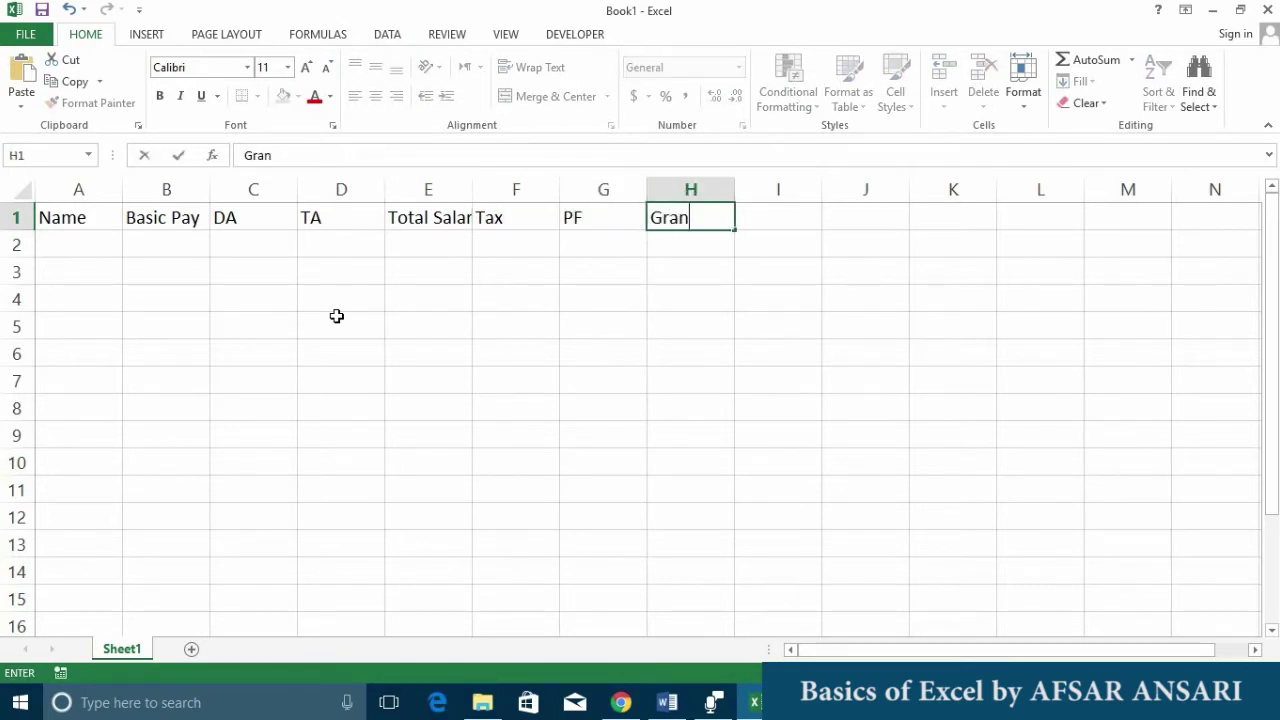
type("d Total")
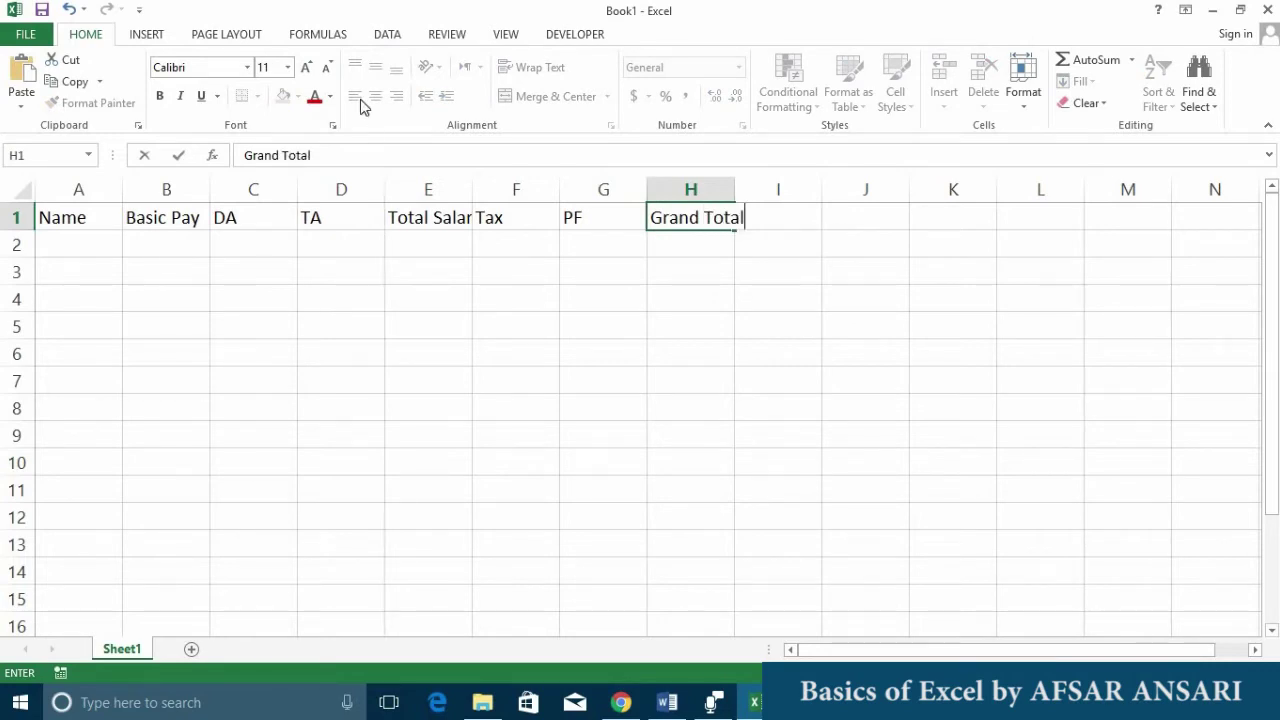
left_click(535, 334)
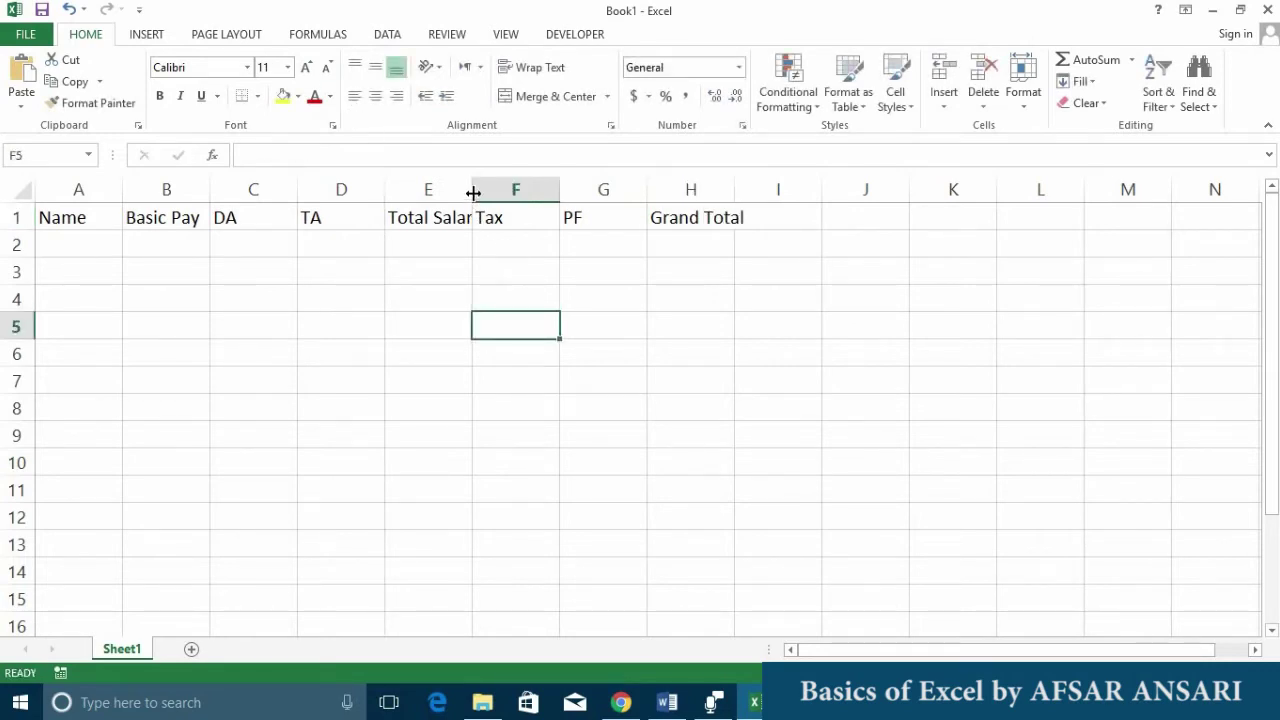
Widen columns E and H to fit the Total Salary and Grand Total headings.
left_click_drag(476, 194, 490, 189)
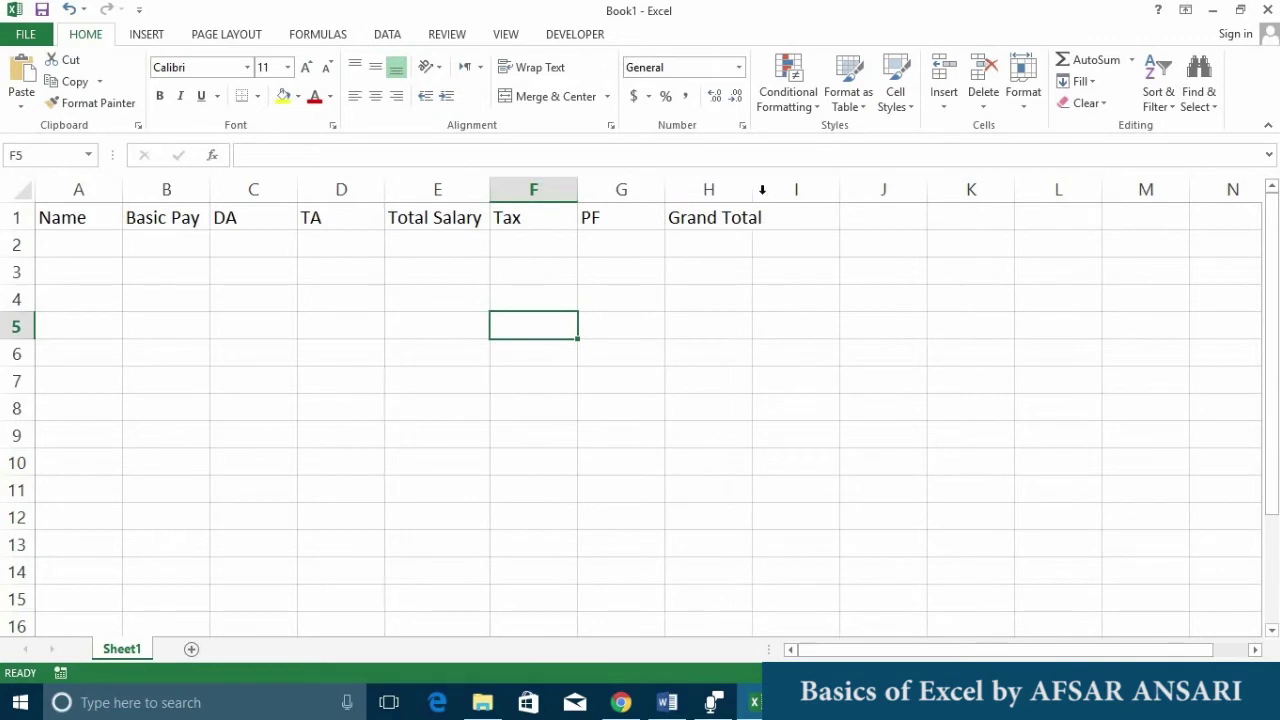
left_click_drag(754, 191, 770, 191)
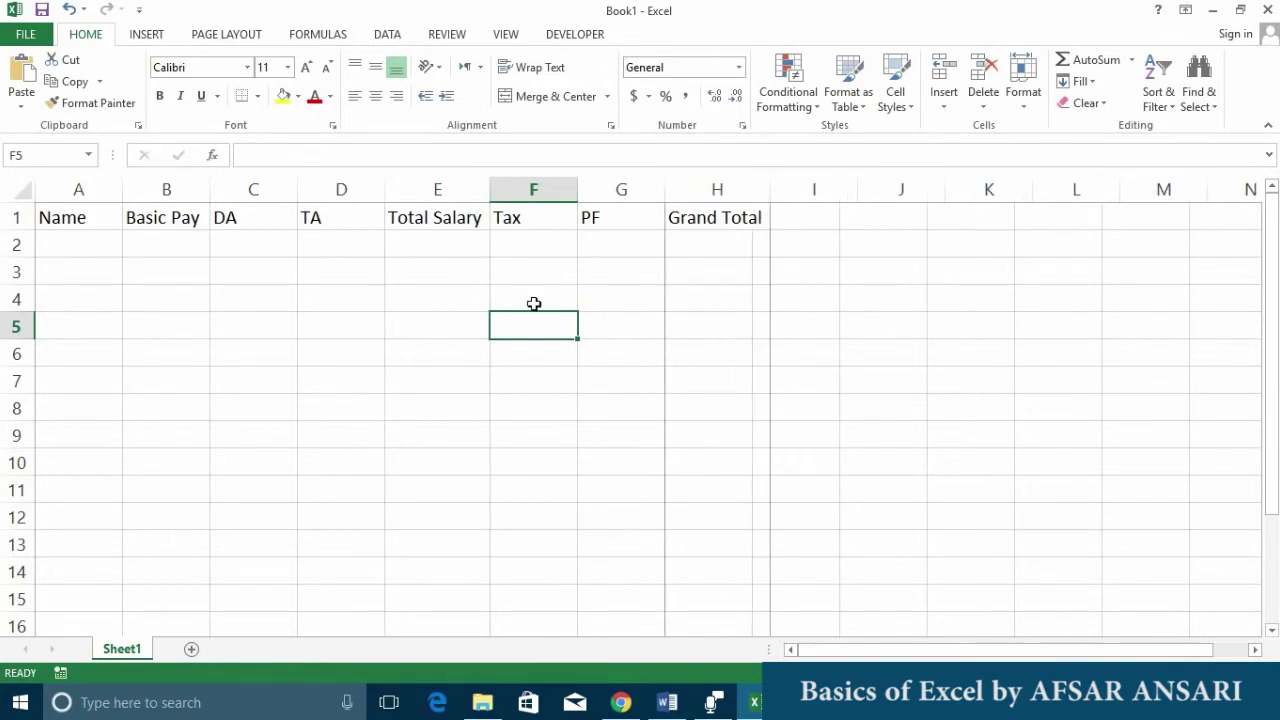
Fill in the first record in row 2 with the name XYZ and a basic pay of 4500.
left_click(128, 253)
key("Left")
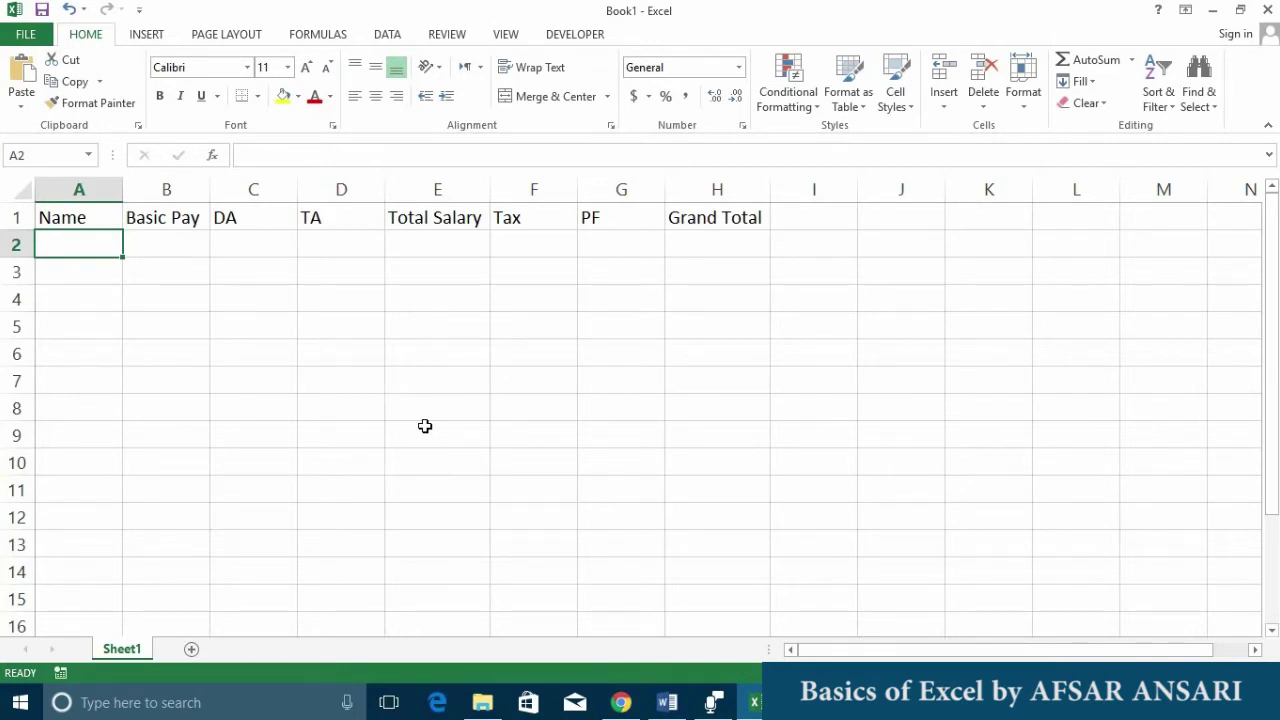
type("XYZ")
key("Tab")
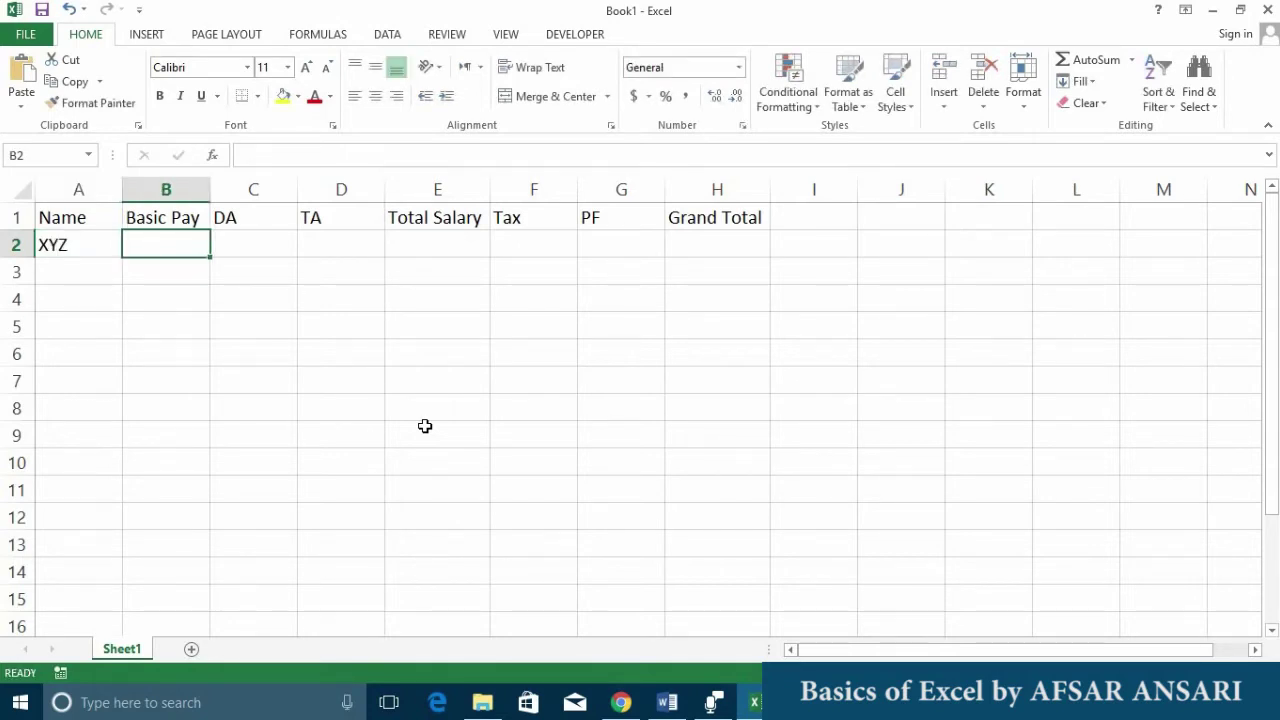
type("4500")
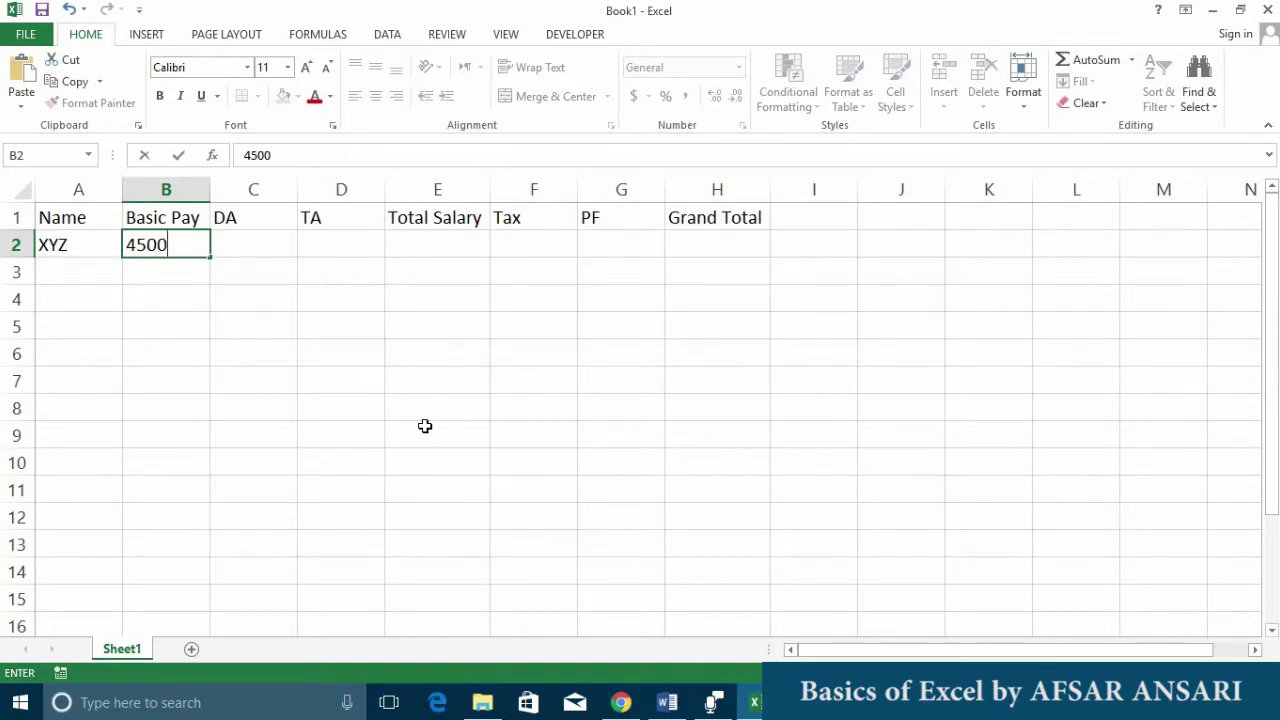
key("Tab")
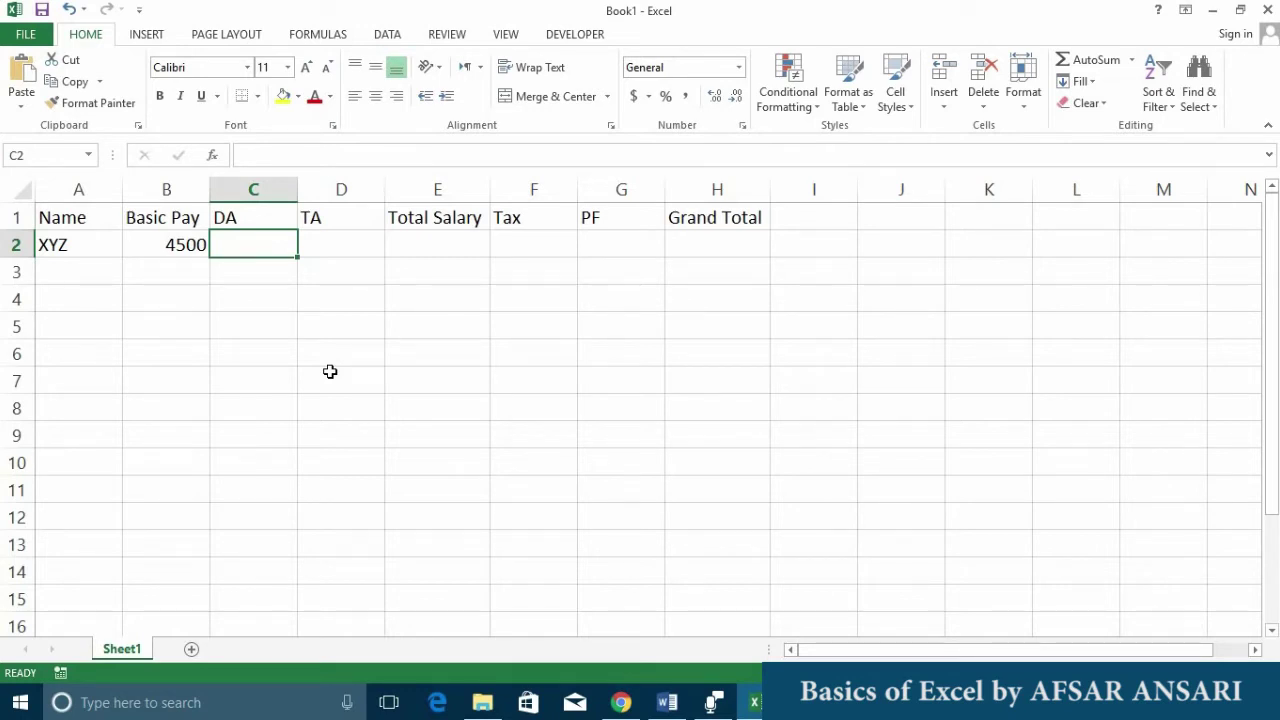
key("Right")
key("Left")
left_click(166, 236)
left_click_drag(166, 212, 177, 243)
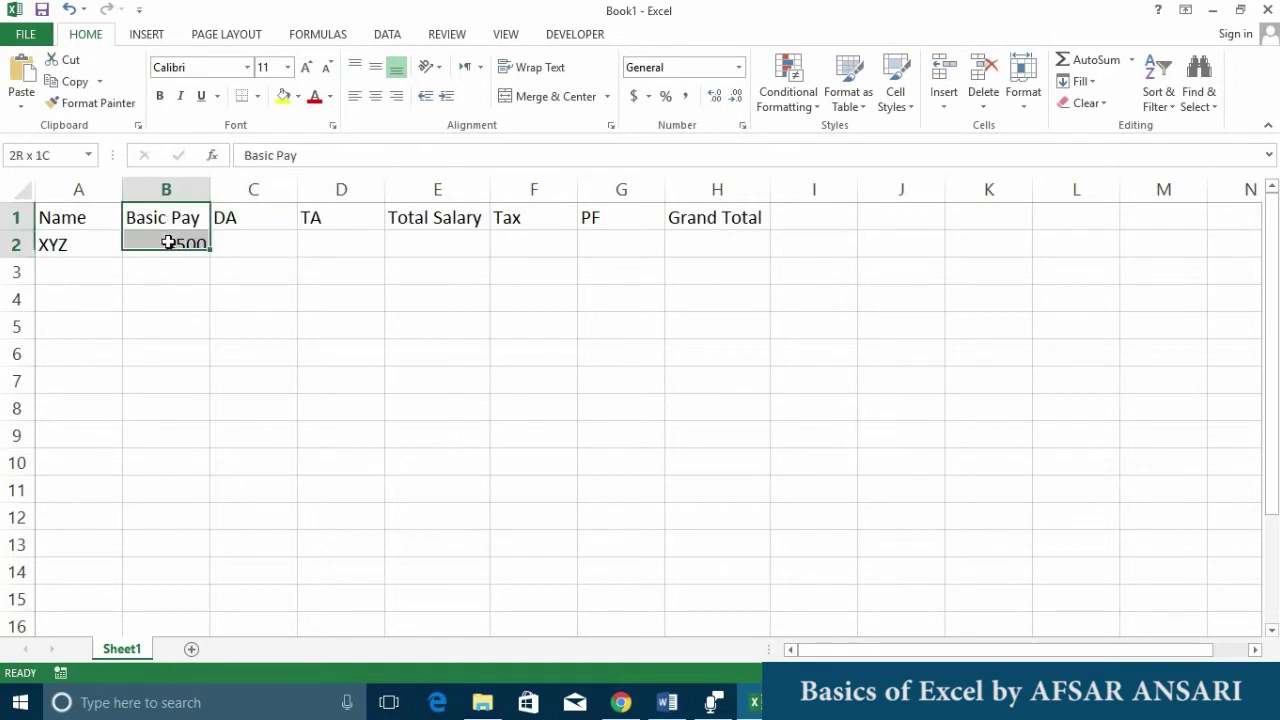
Calculate the DA in cell C2 as 30% of the basic pay with the formula =B2*30%.
left_click(257, 249)
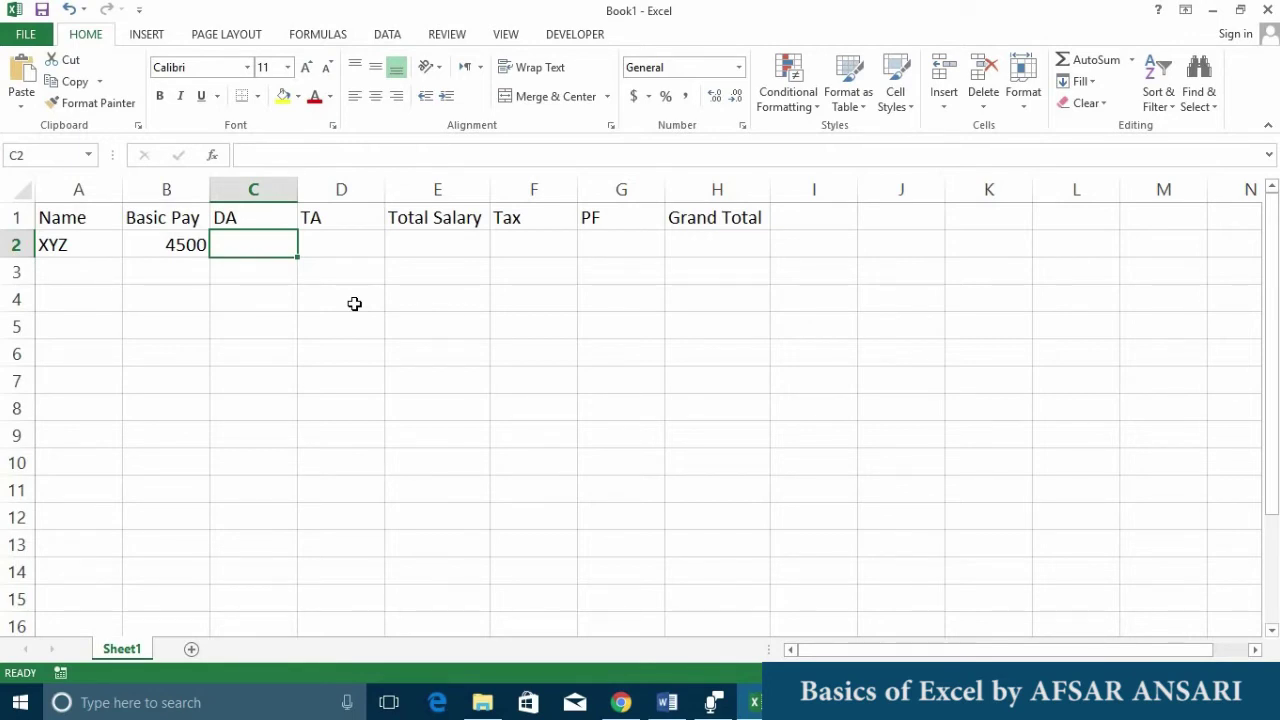
type("=")
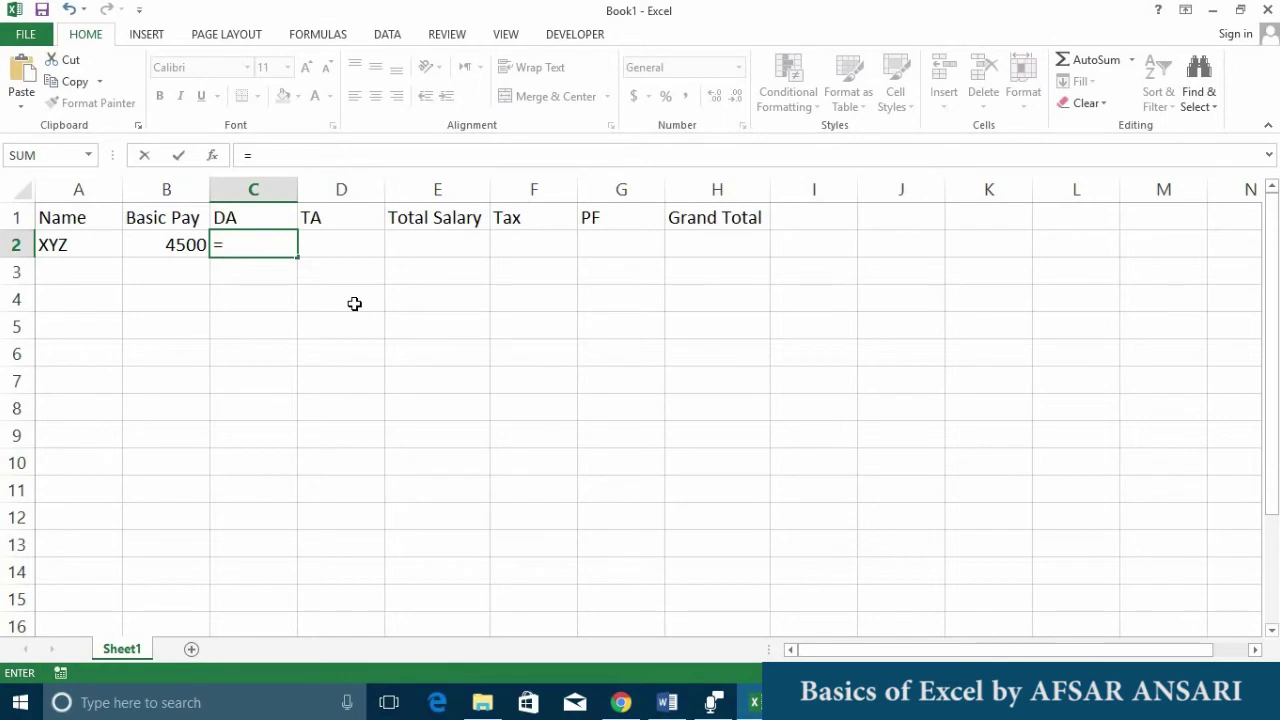
type("4500")
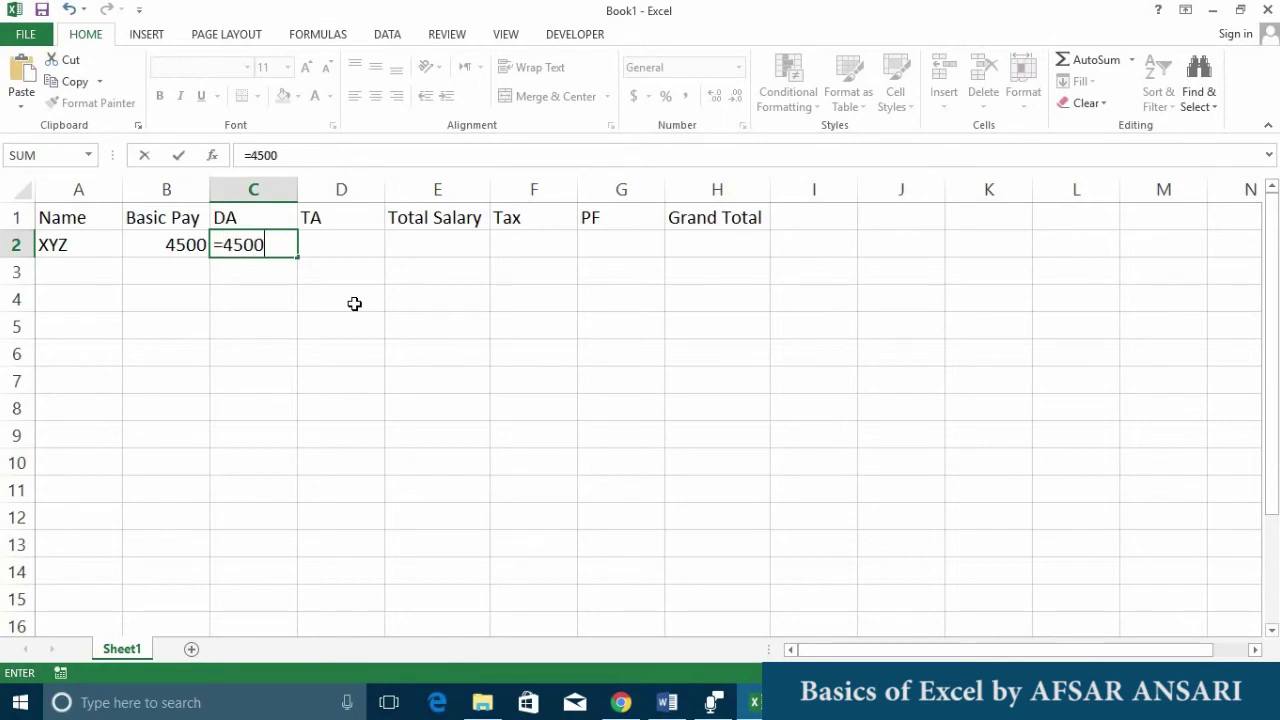
key("BackSpace")
key("BackSpace")
key("BackSpace")
key("BackSpace")
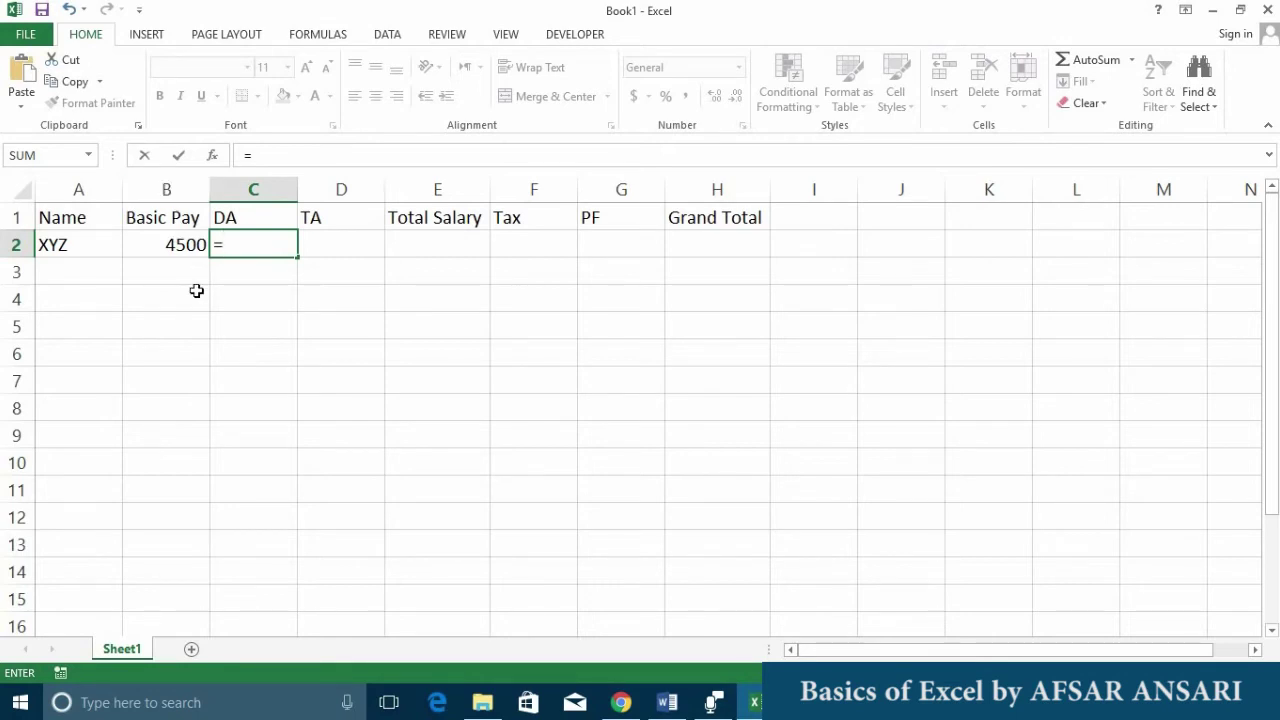
type("b2")
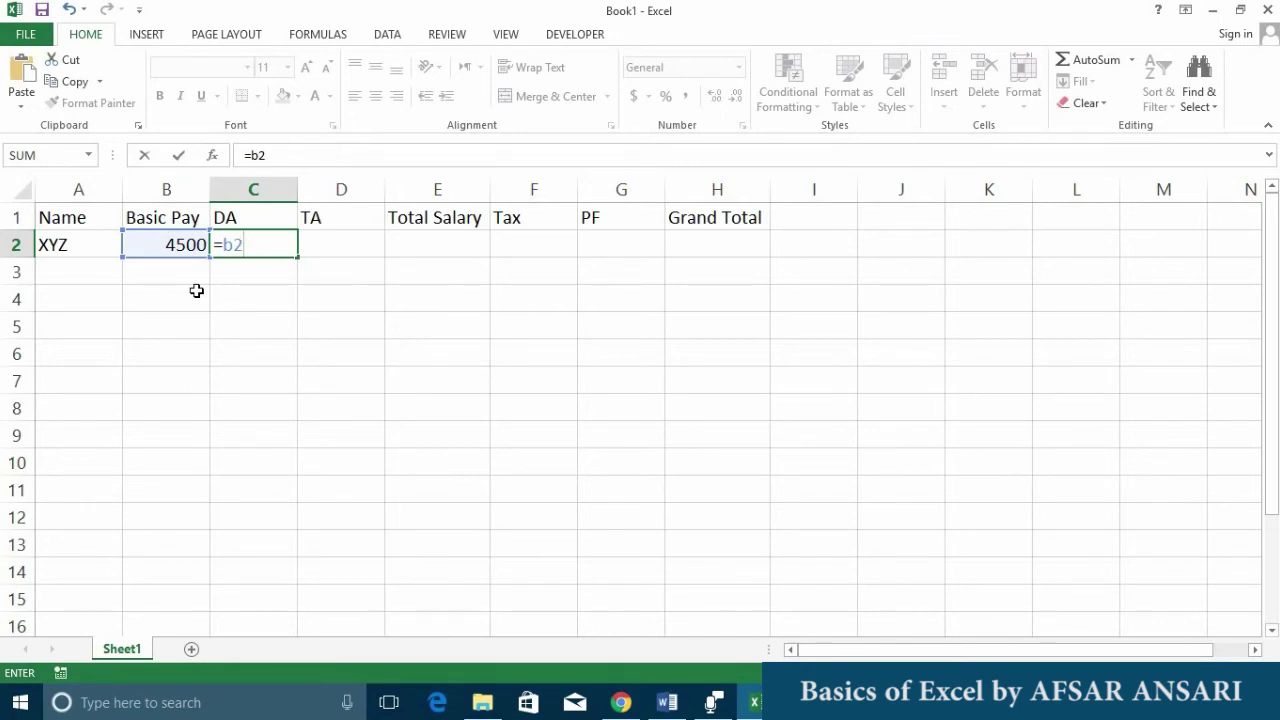
type("*")
type("30%")
key("Return")
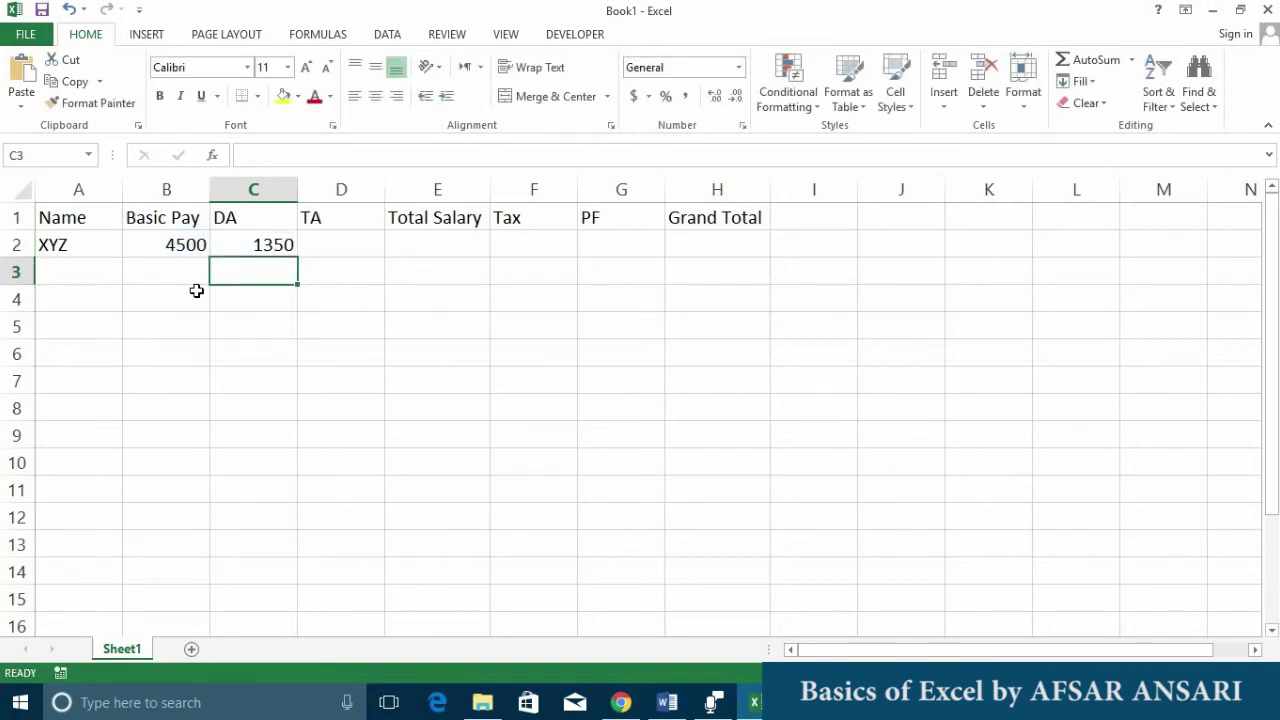
key("Up")
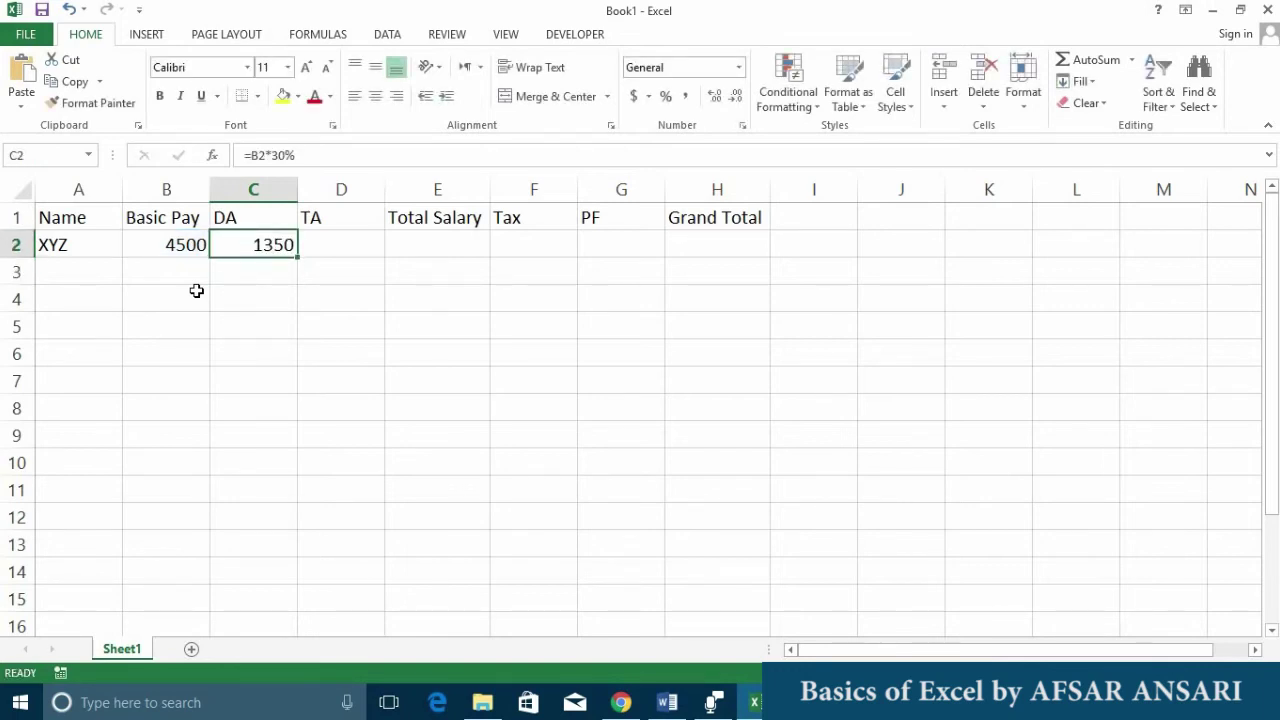
Calculate the TA in cell D2 as 25% of the basic pay with the formula =B2*25%.
key("Right")
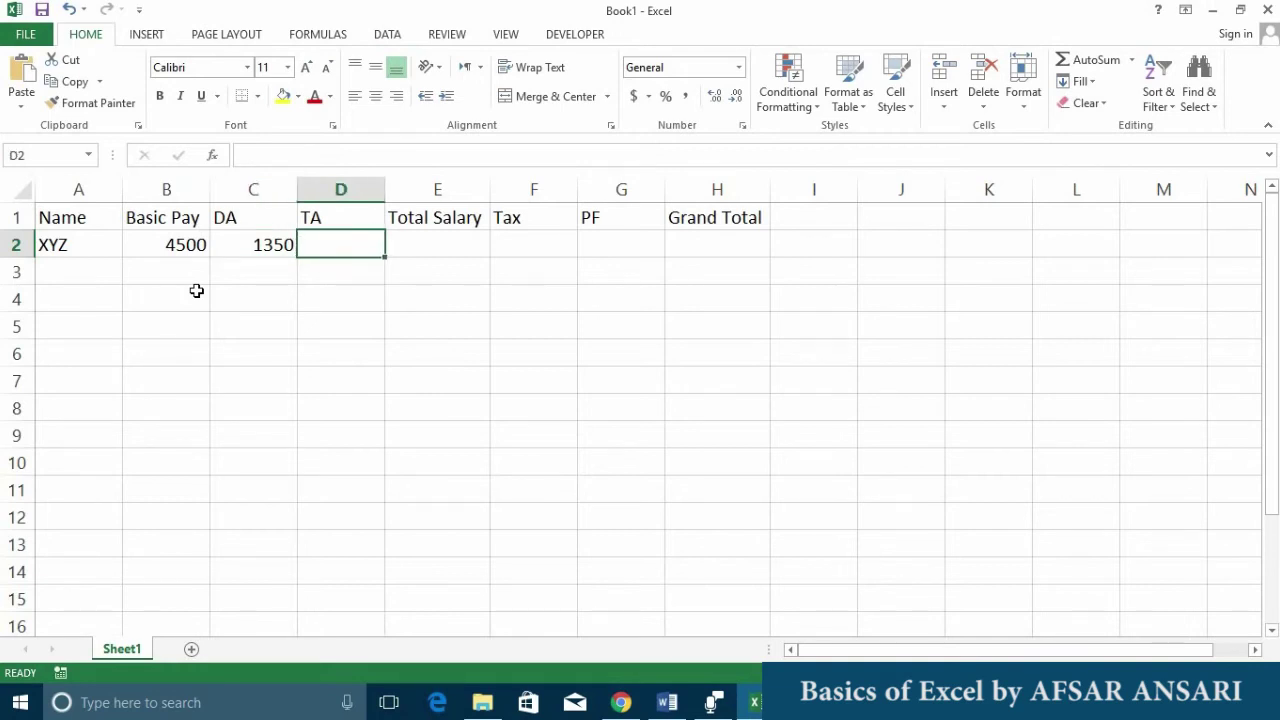
type("=")
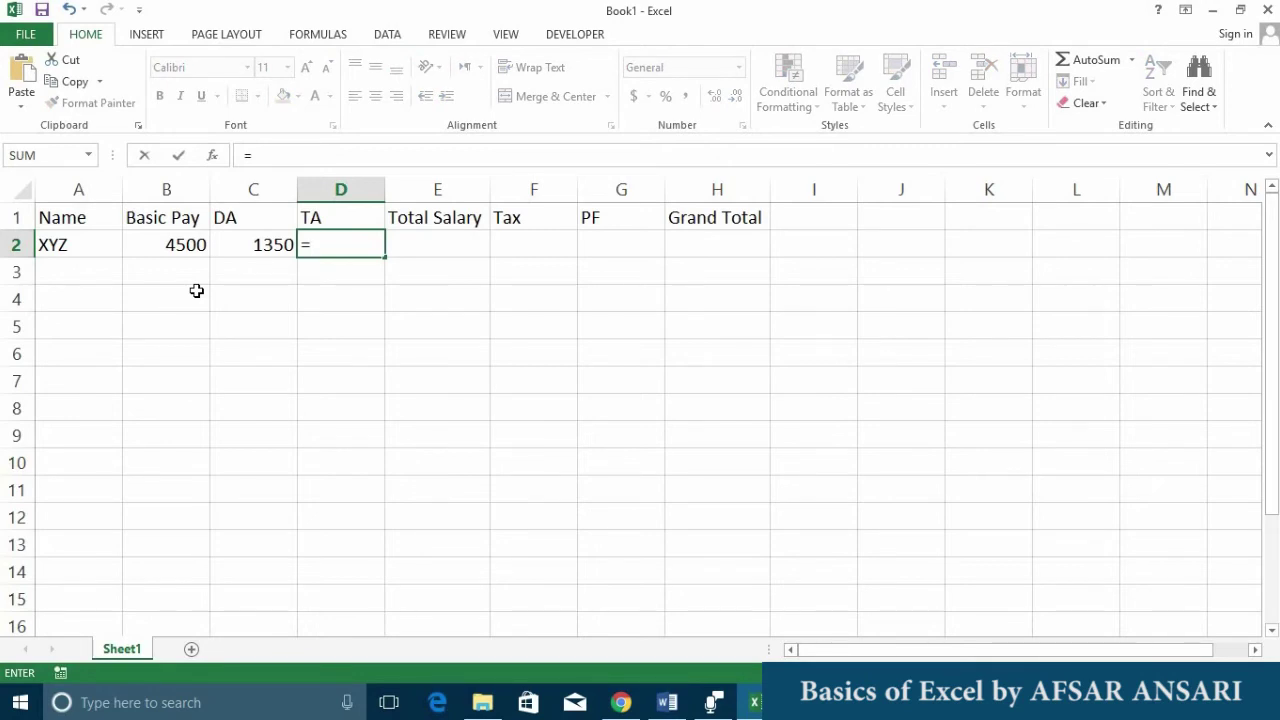
type("b2")
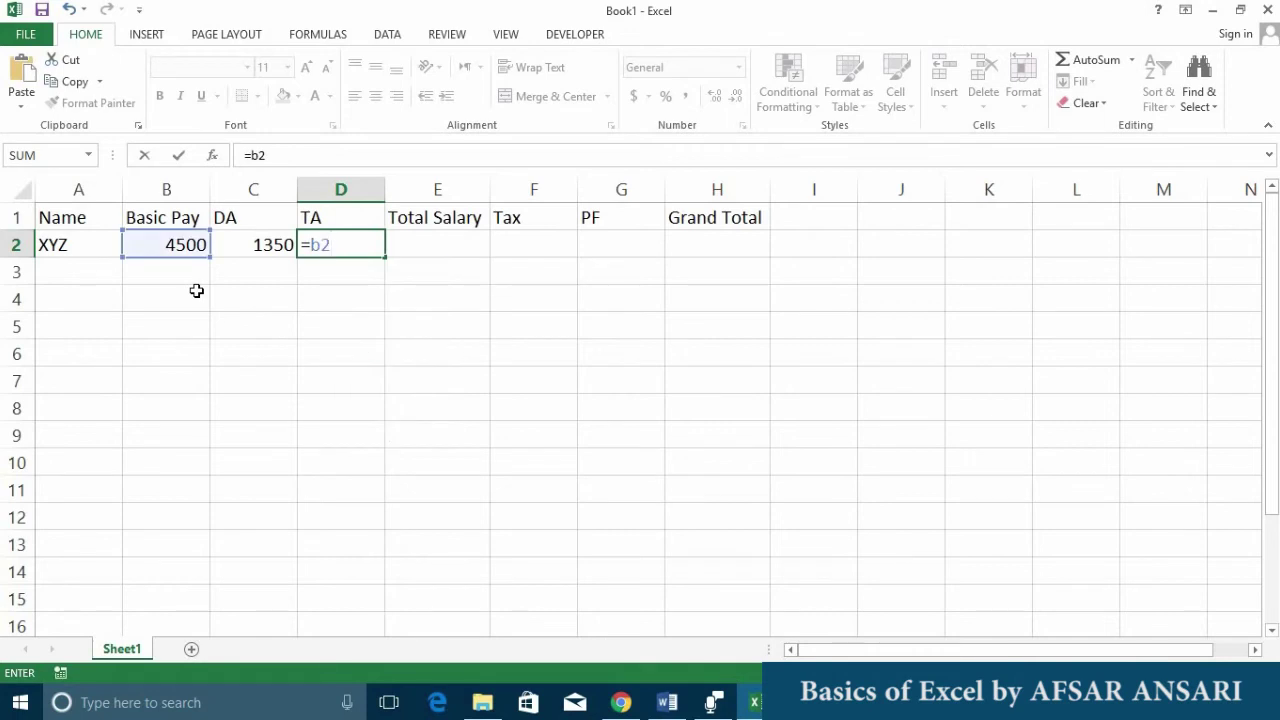
type("*25%")
key("Return")
Calculate the Total Salary in cell E2 by adding basic pay, DA and TA with the formula =B2+C2+D2.
key("Up")
key("Right")
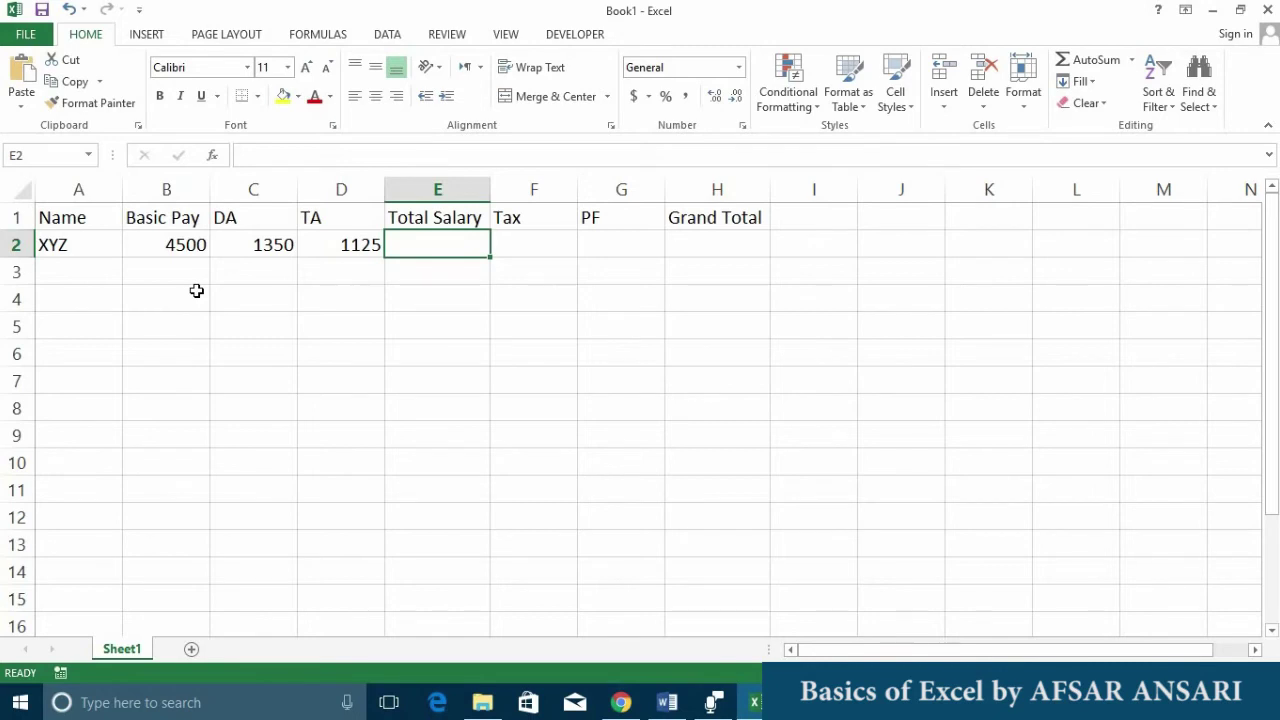
type("=")
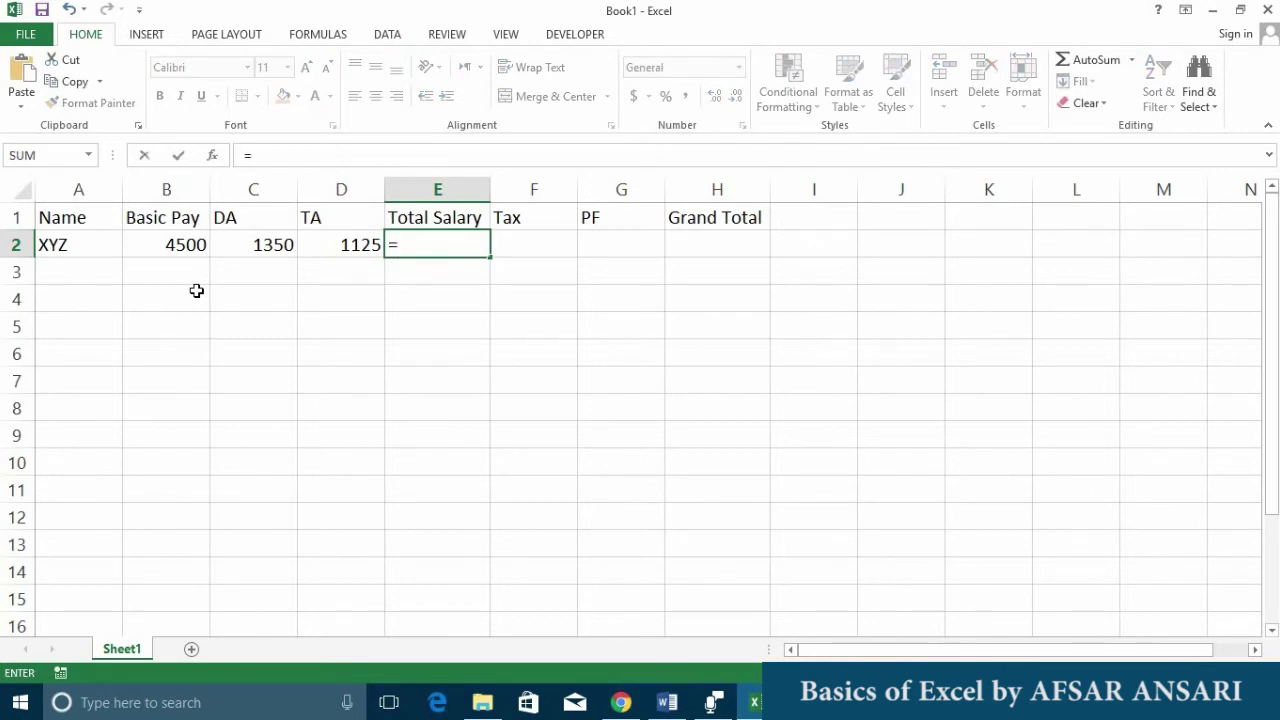
type("b2+c2")
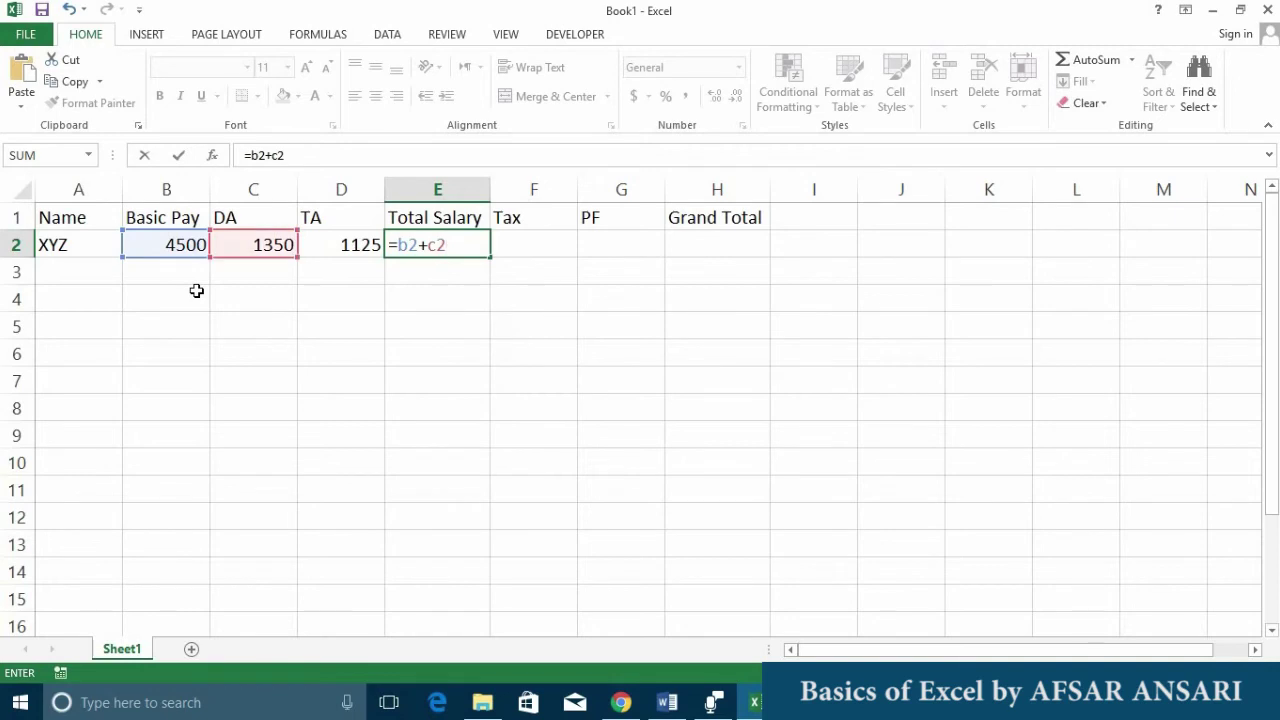
type("+d2")
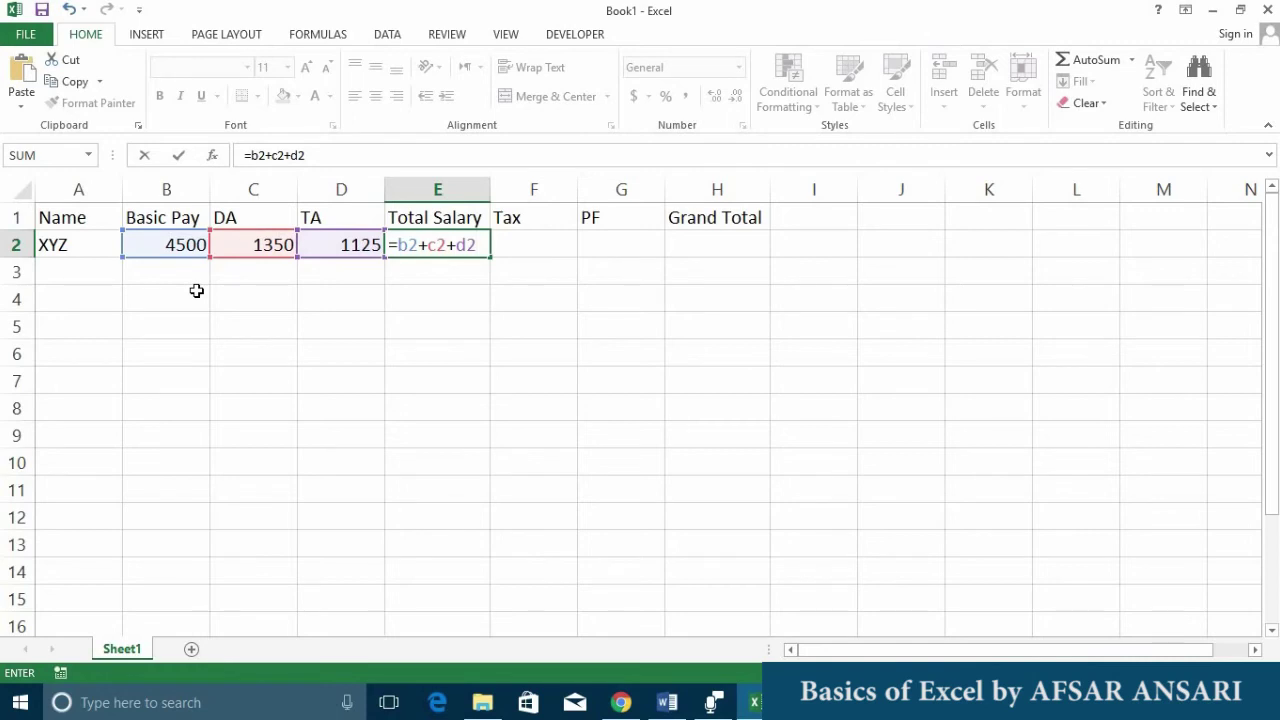
key("Return")
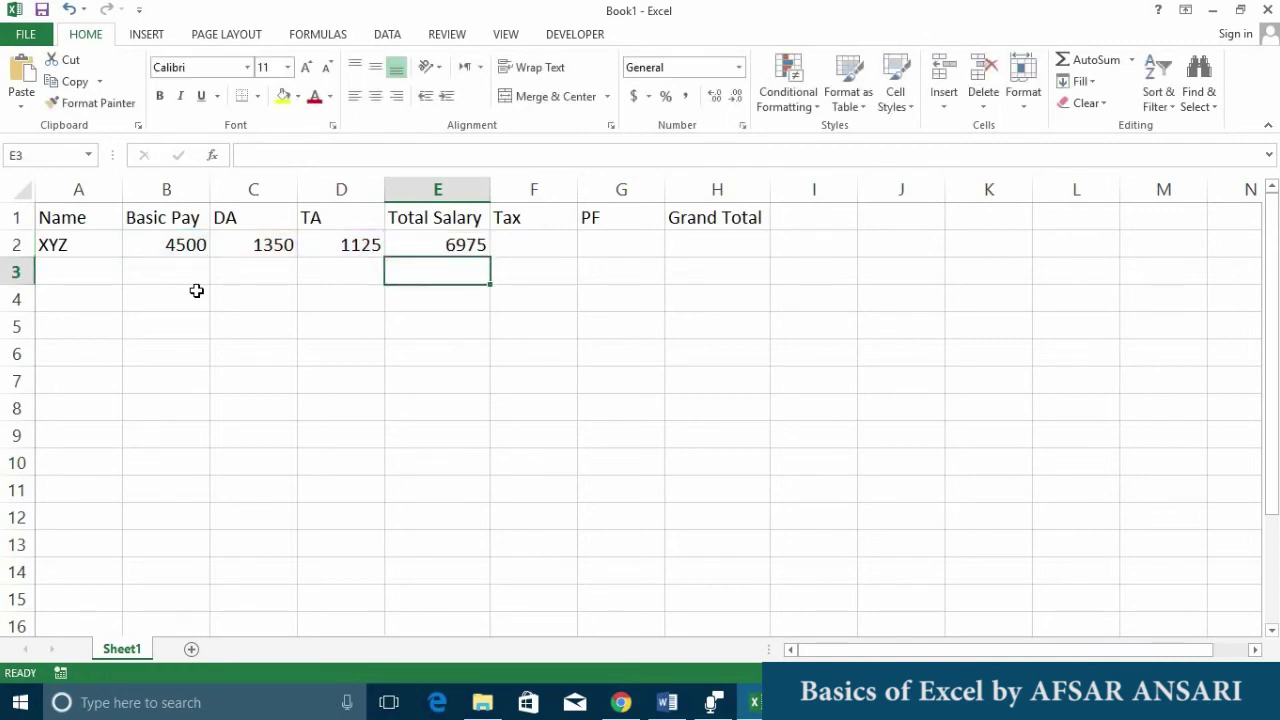
Calculate the Tax in cell F2 as 2% of the total salary with the formula =E2*2%.
key("Up")
key("Right")
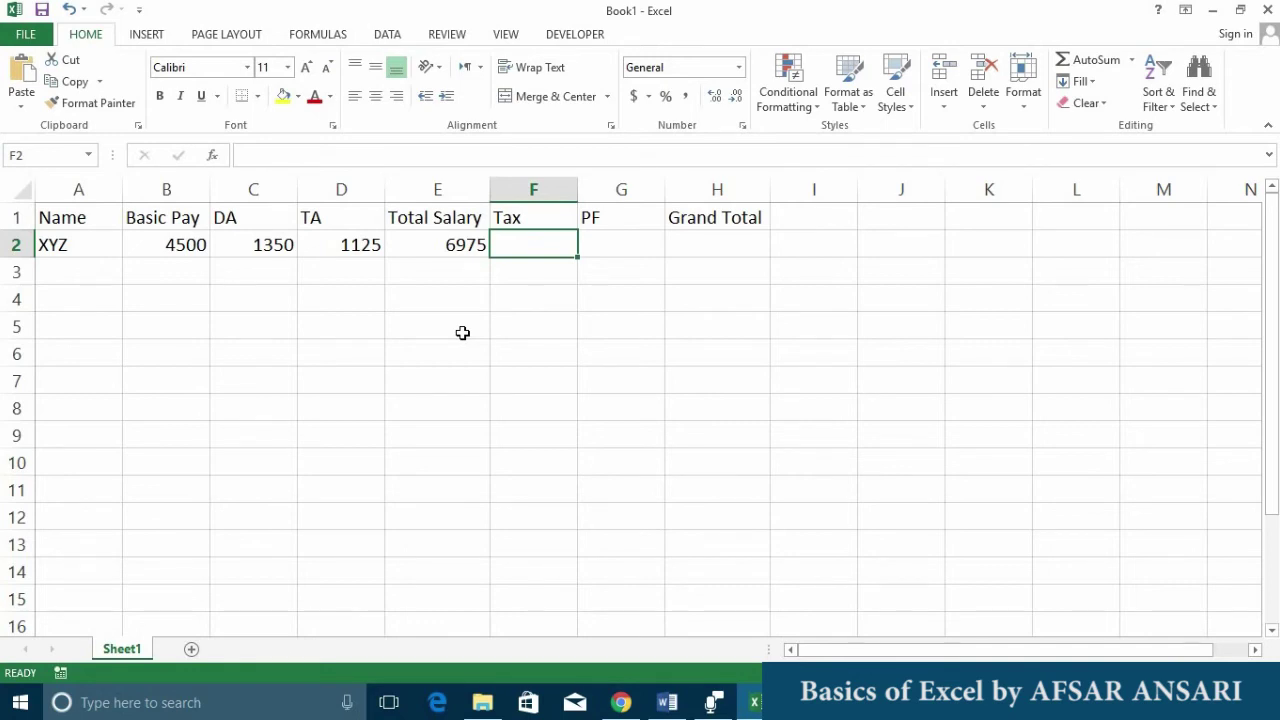
left_click(636, 248)
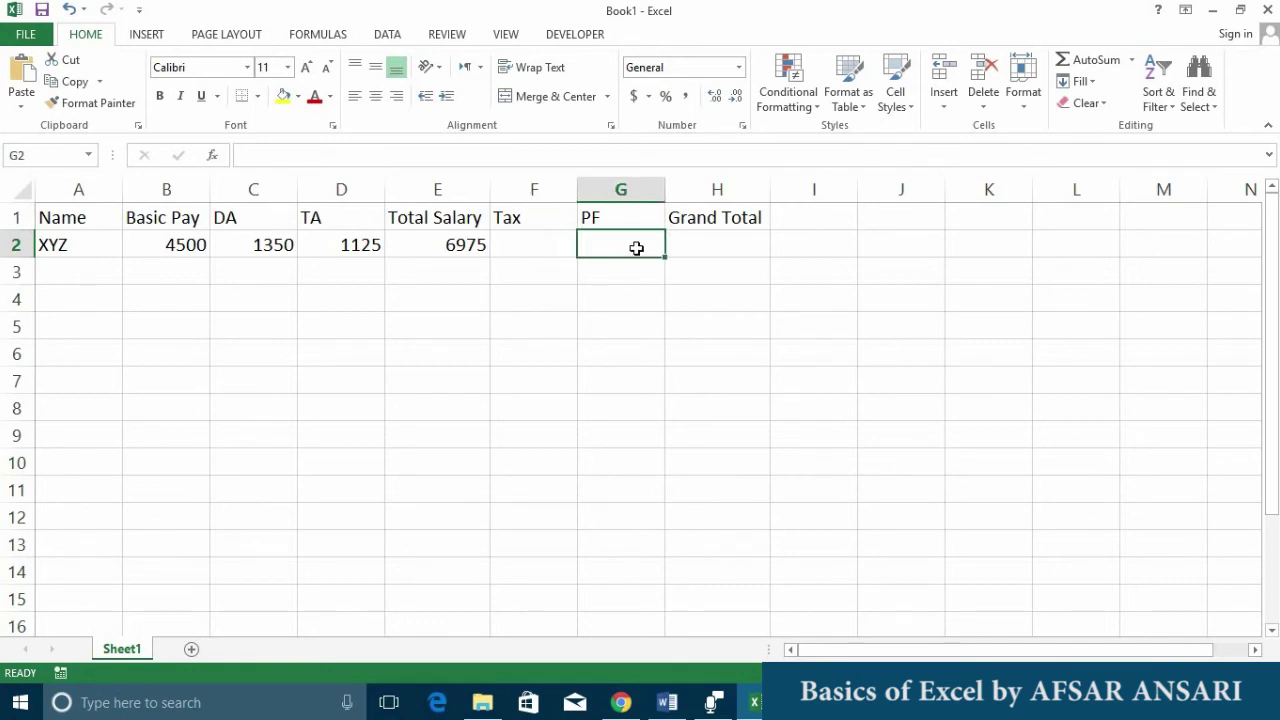
left_click(534, 247)
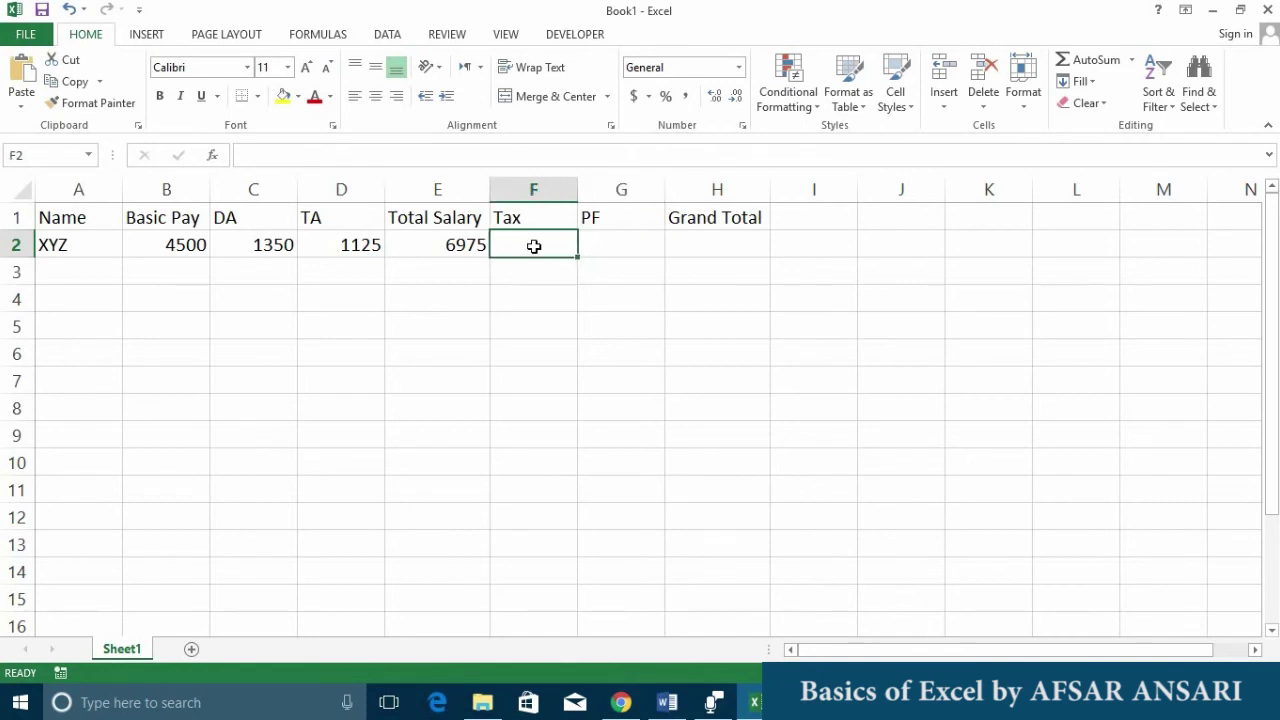
left_click(440, 219)
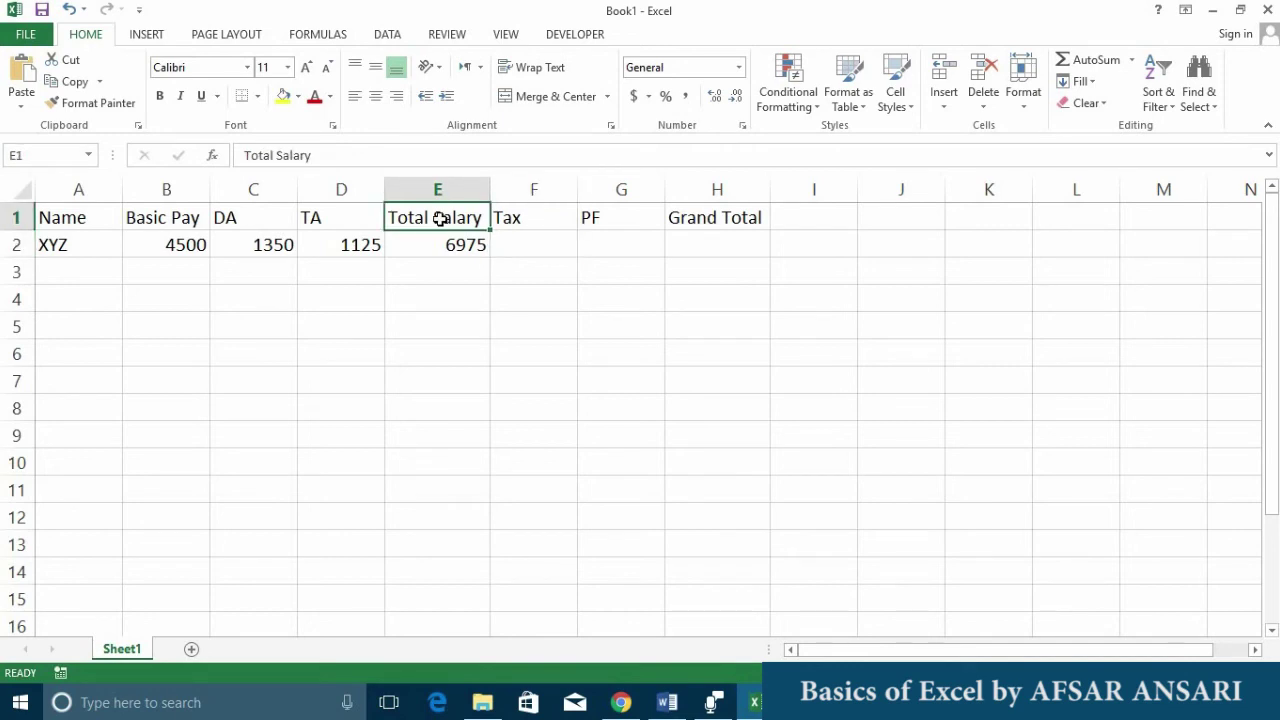
left_click_drag(440, 219, 443, 243)
left_click(515, 242)
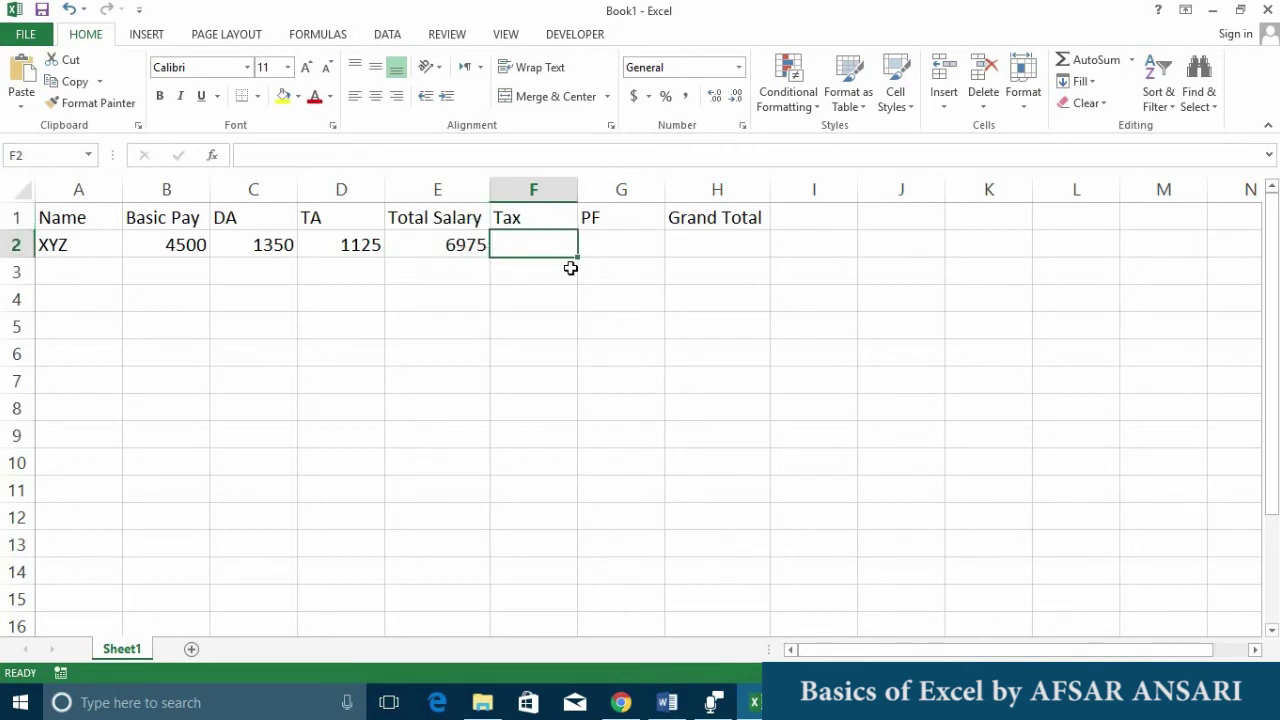
type("=")
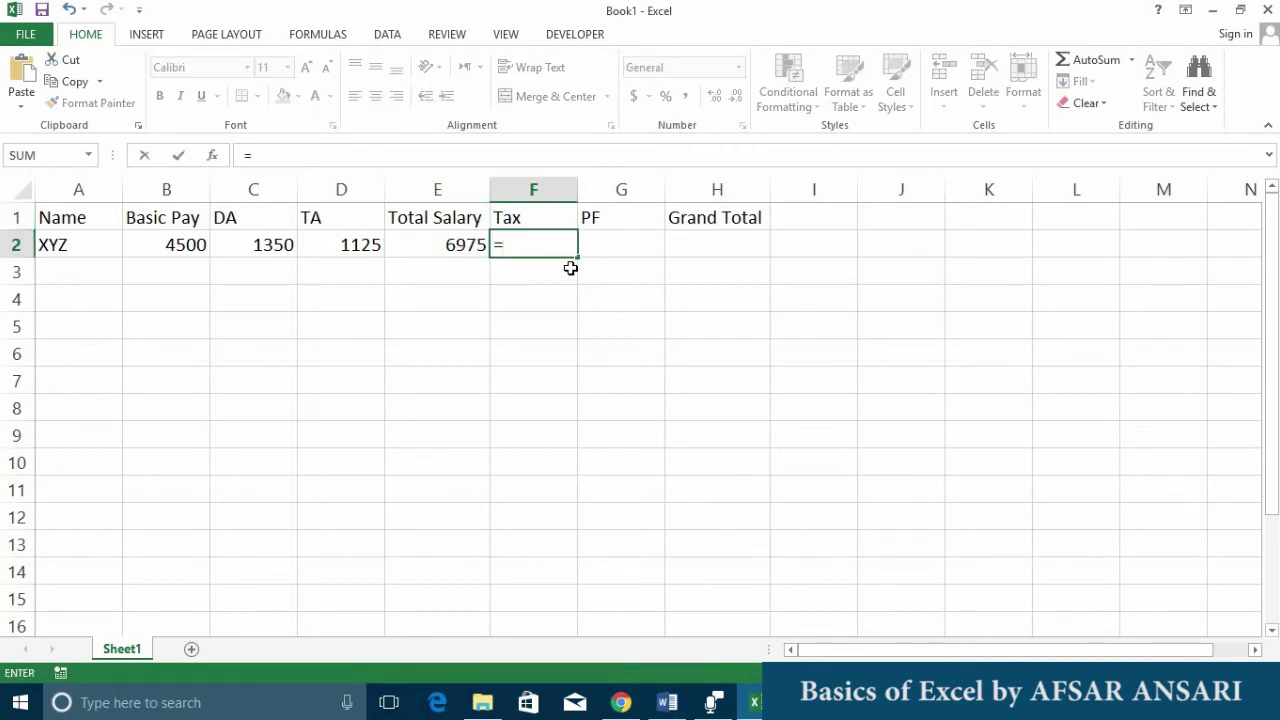
type("e2")
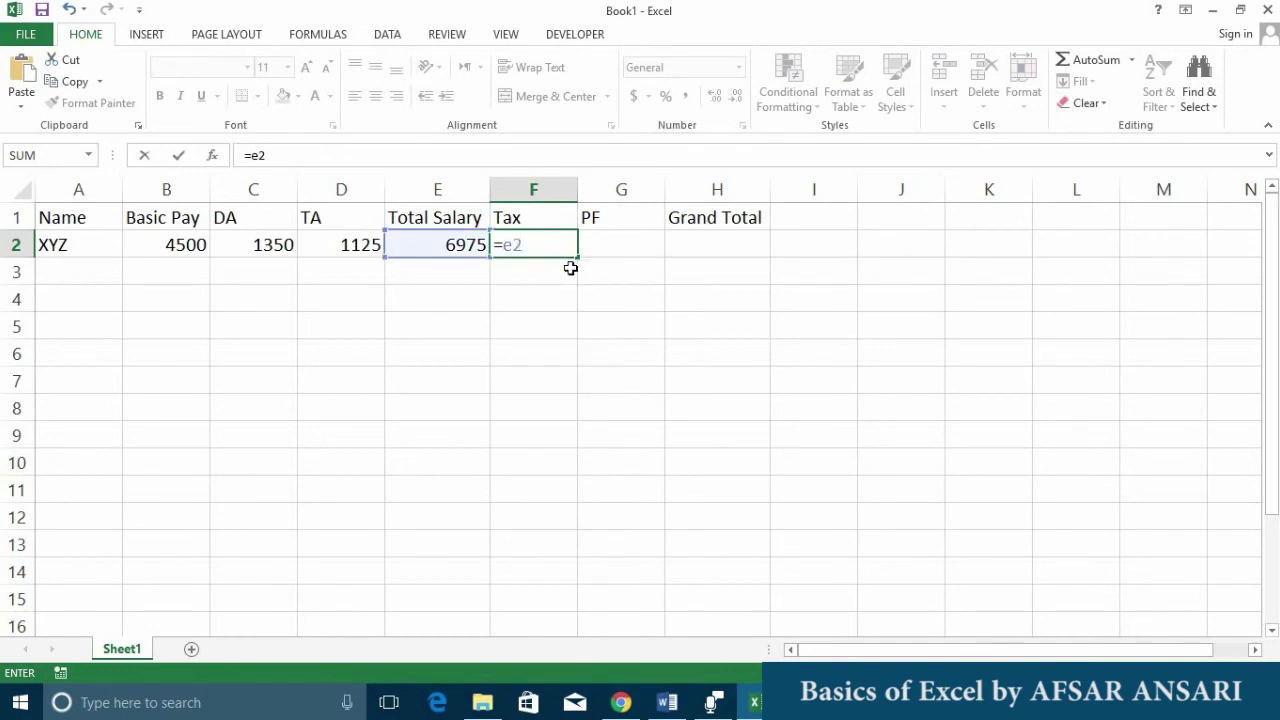
type("*2%")
key("Return")
Calculate the PF in cell G2 as 4% of the total salary with the formula =E2*4%.
key("Up")
key("Right")
type("=")
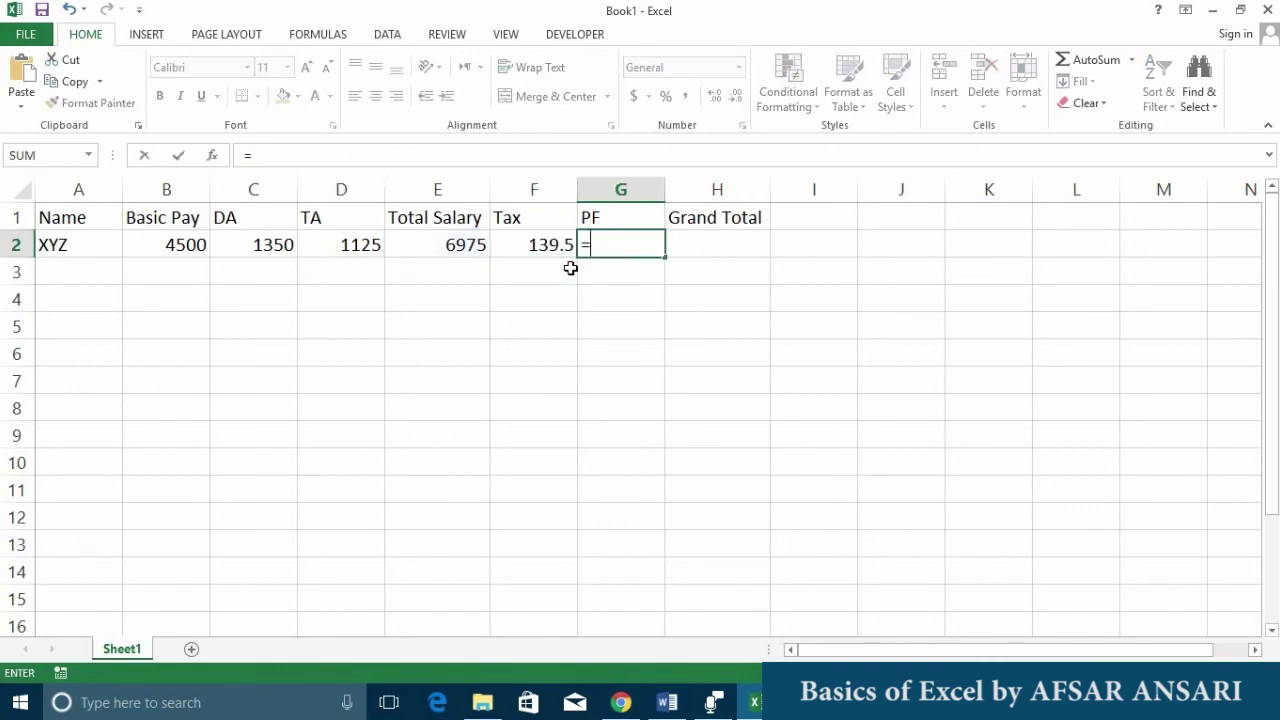
type("e2*4%")
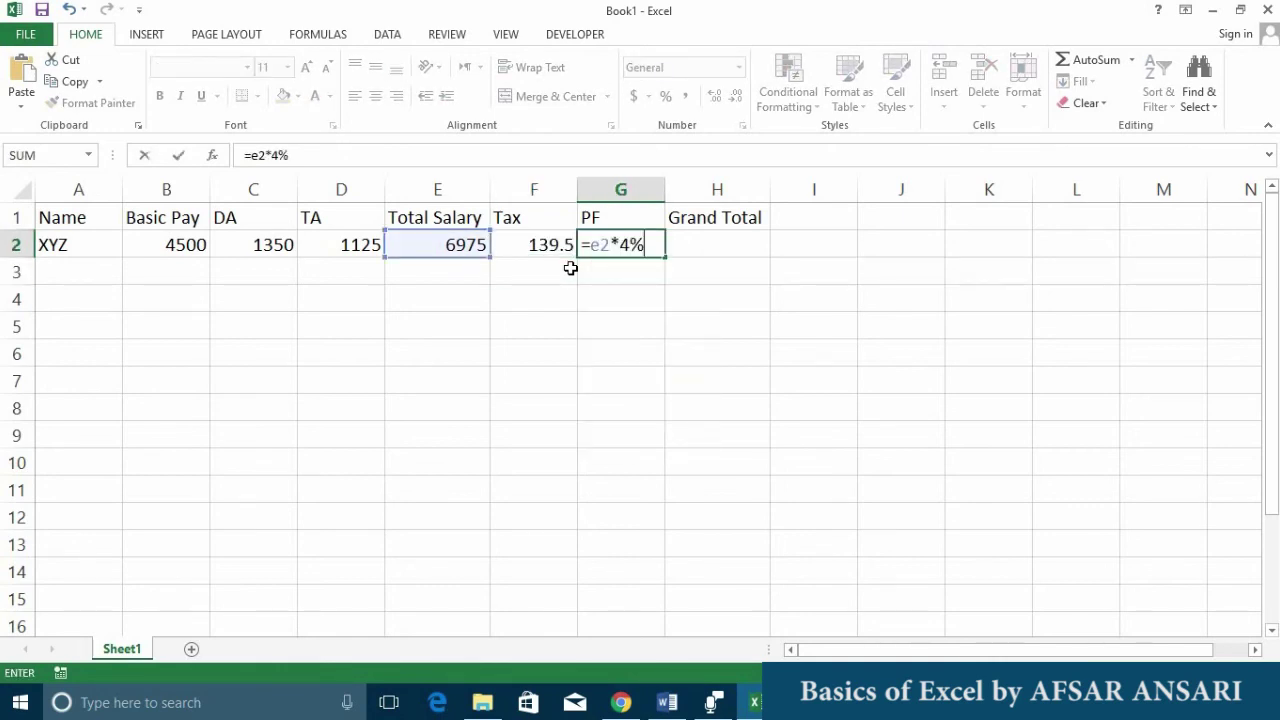
key("Tab")
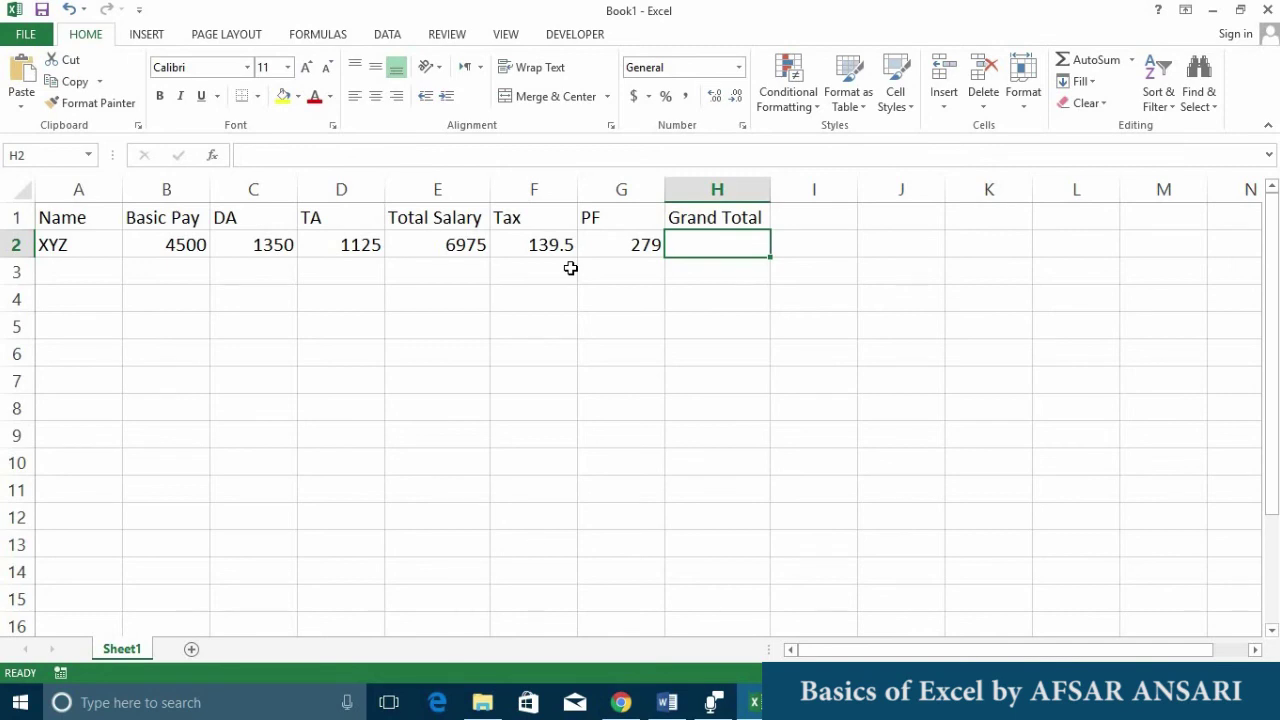
Calculate the Grand Total in cell H2 by subtracting tax and PF from the total salary with the formula =E2-F2-G2.
type("=")
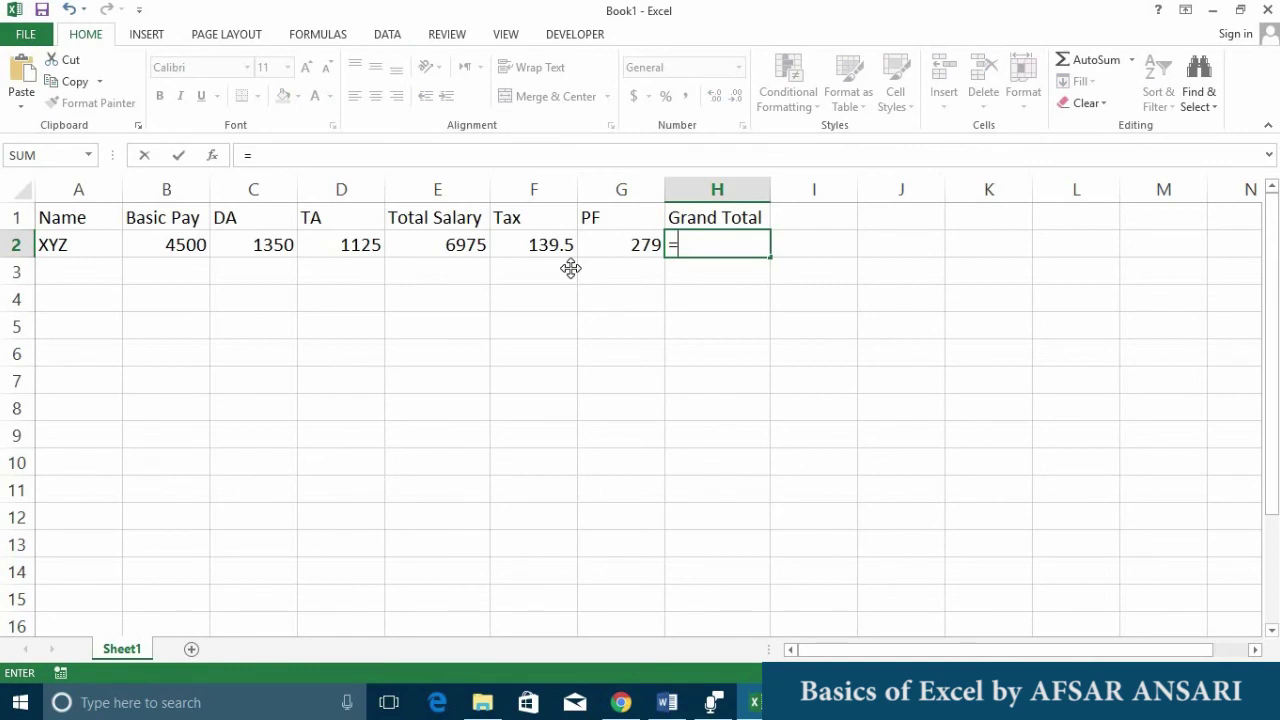
type("e2")
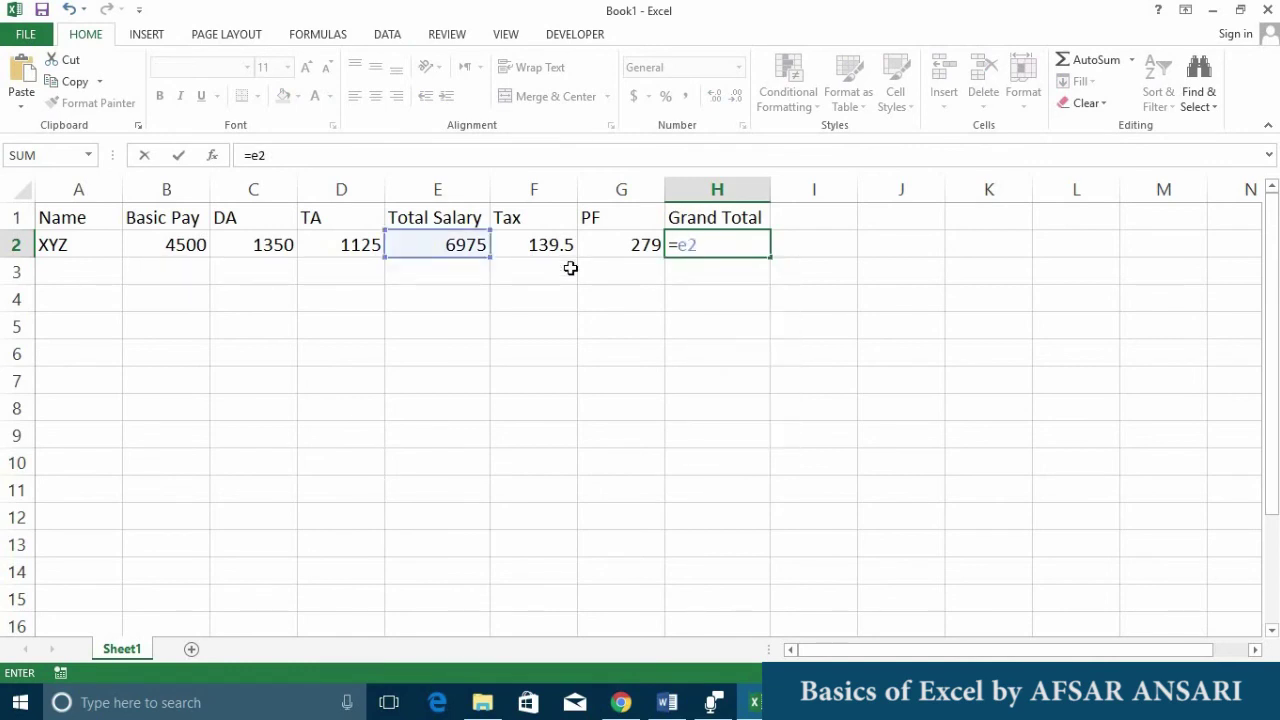
type("-f")
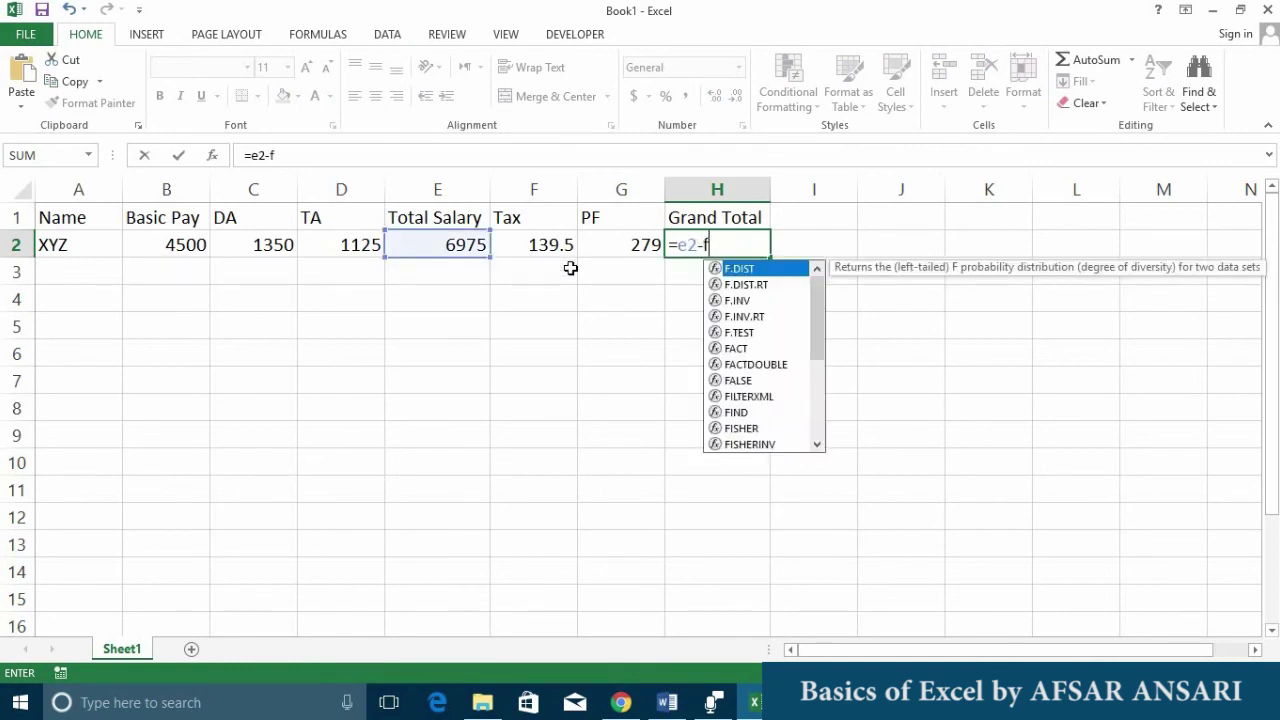
type("2-g2")
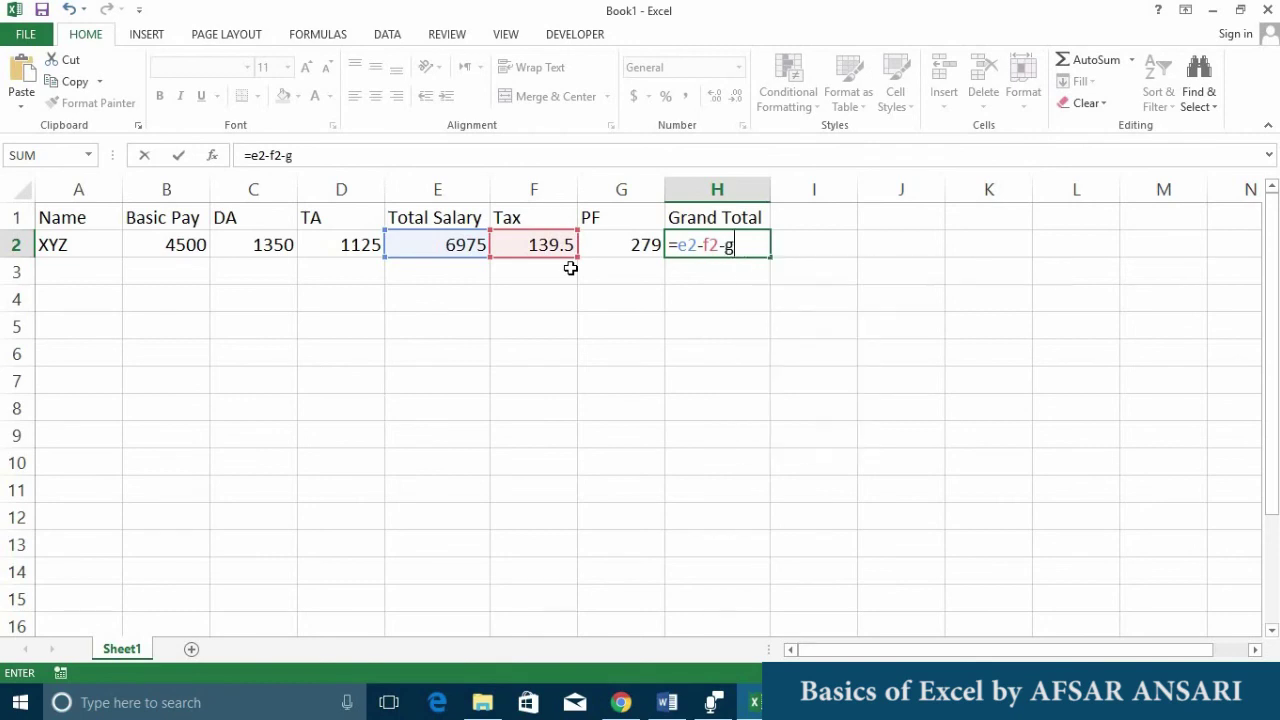
key("Return")
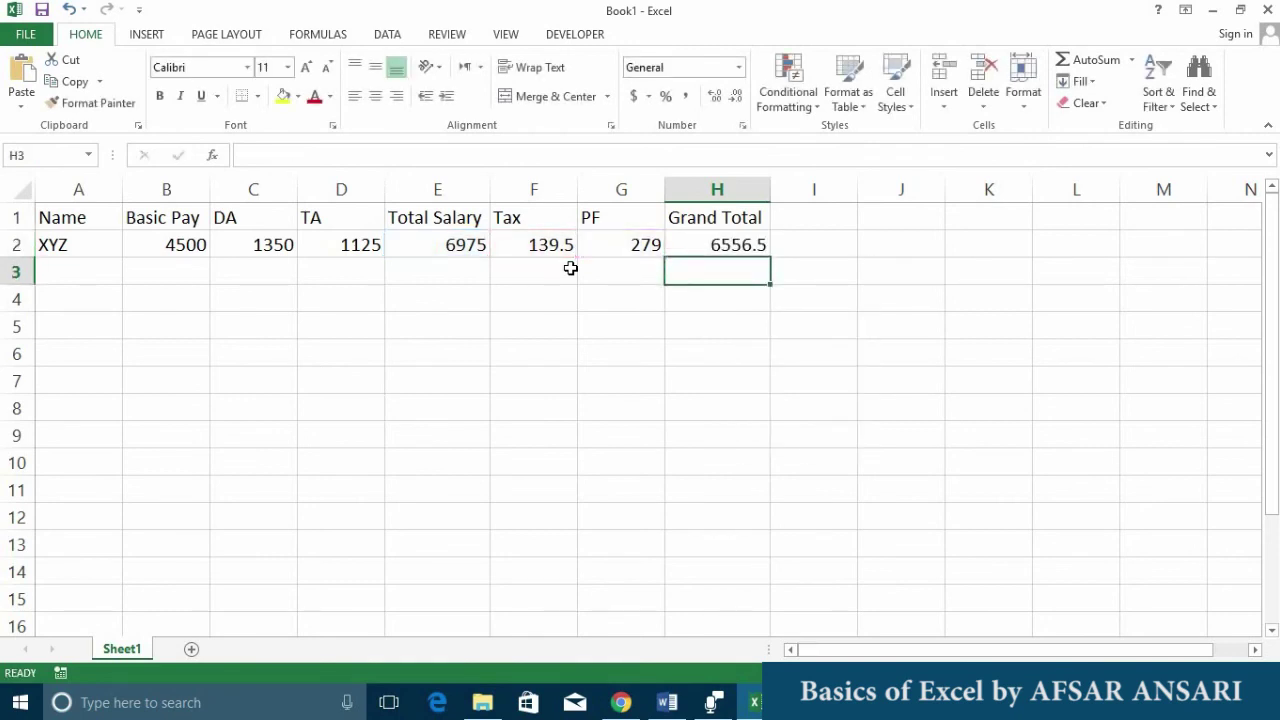
key("Up")
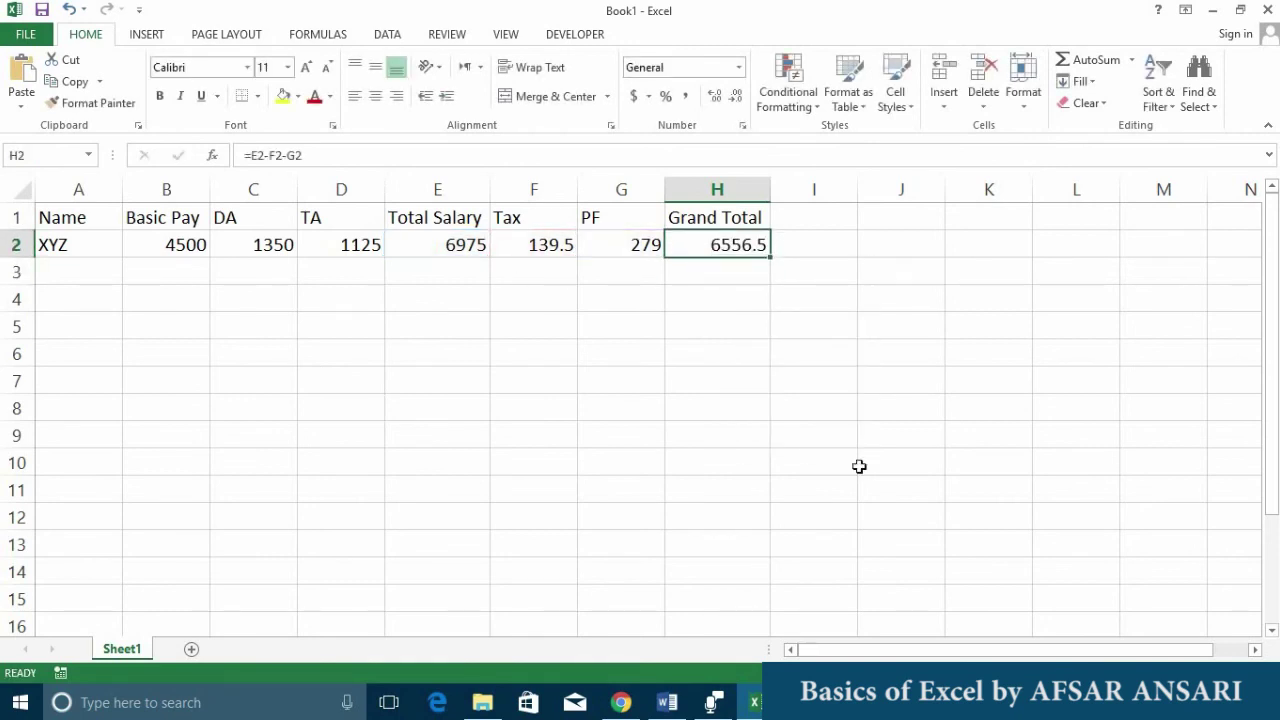
Start the second record in row 3 with the name ABC and a basic pay of 5600.
left_click(61, 273)
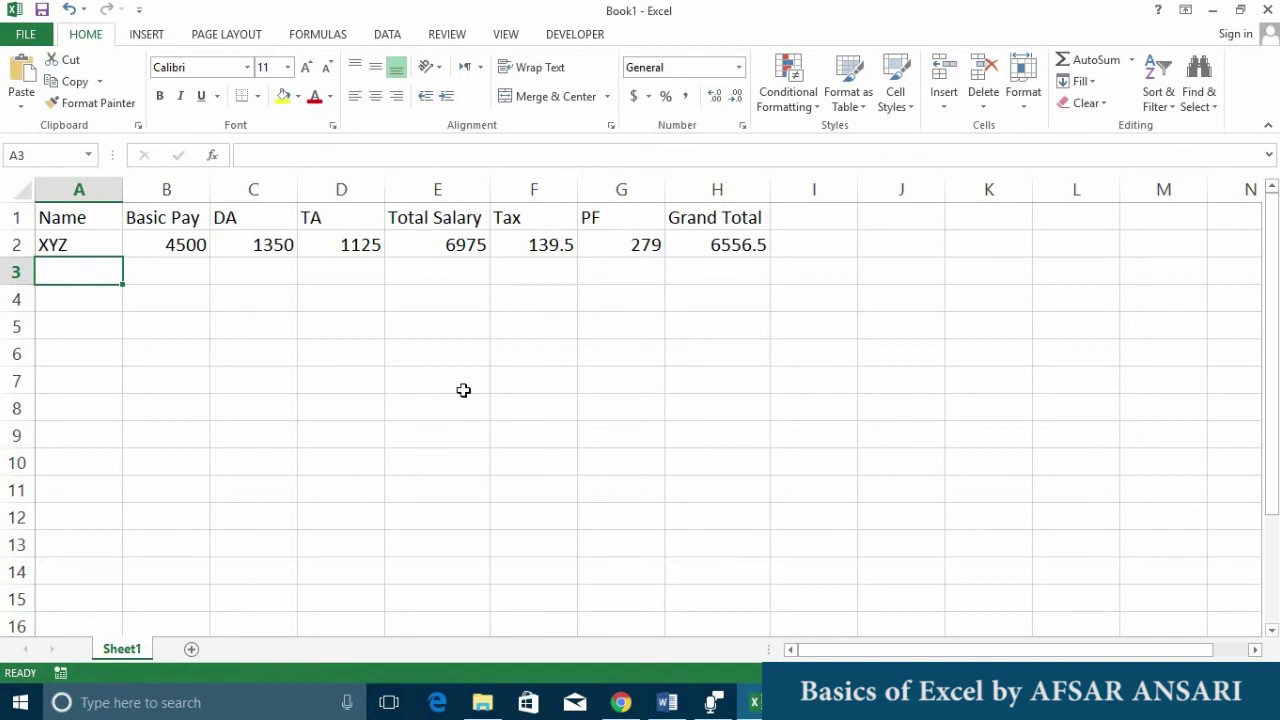
type("ABC")
key("Tab")
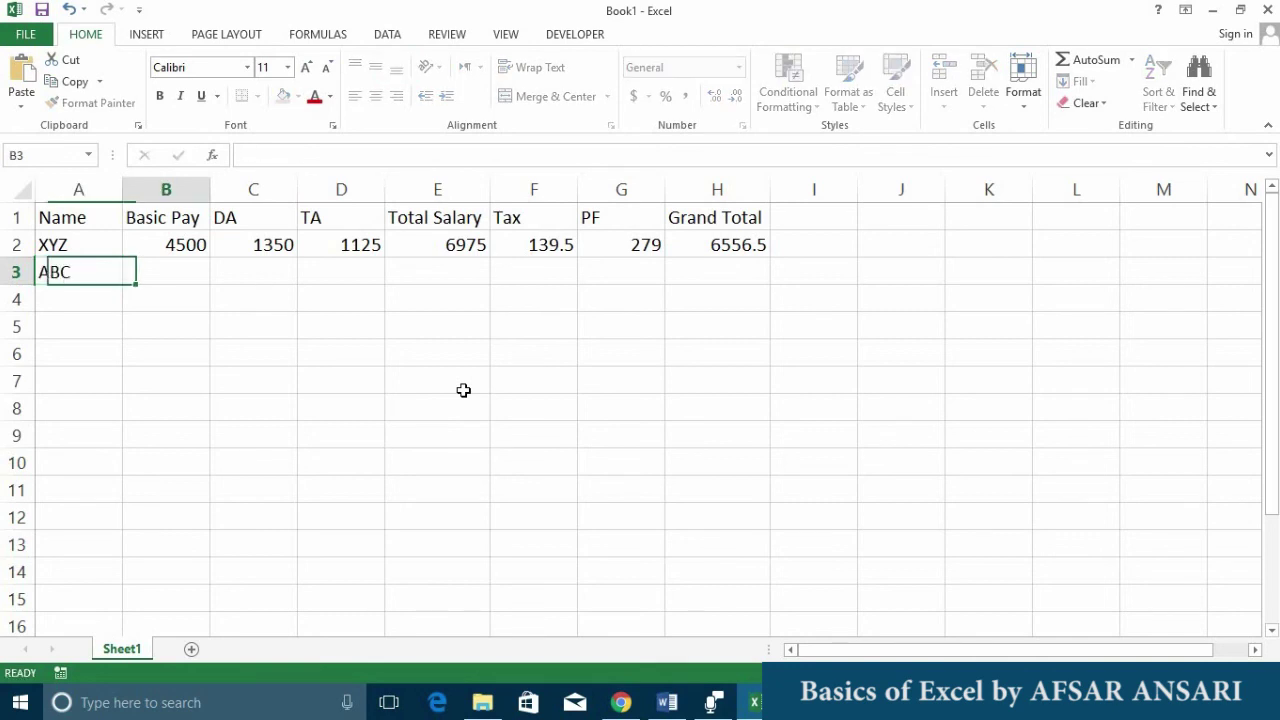
type("5600")
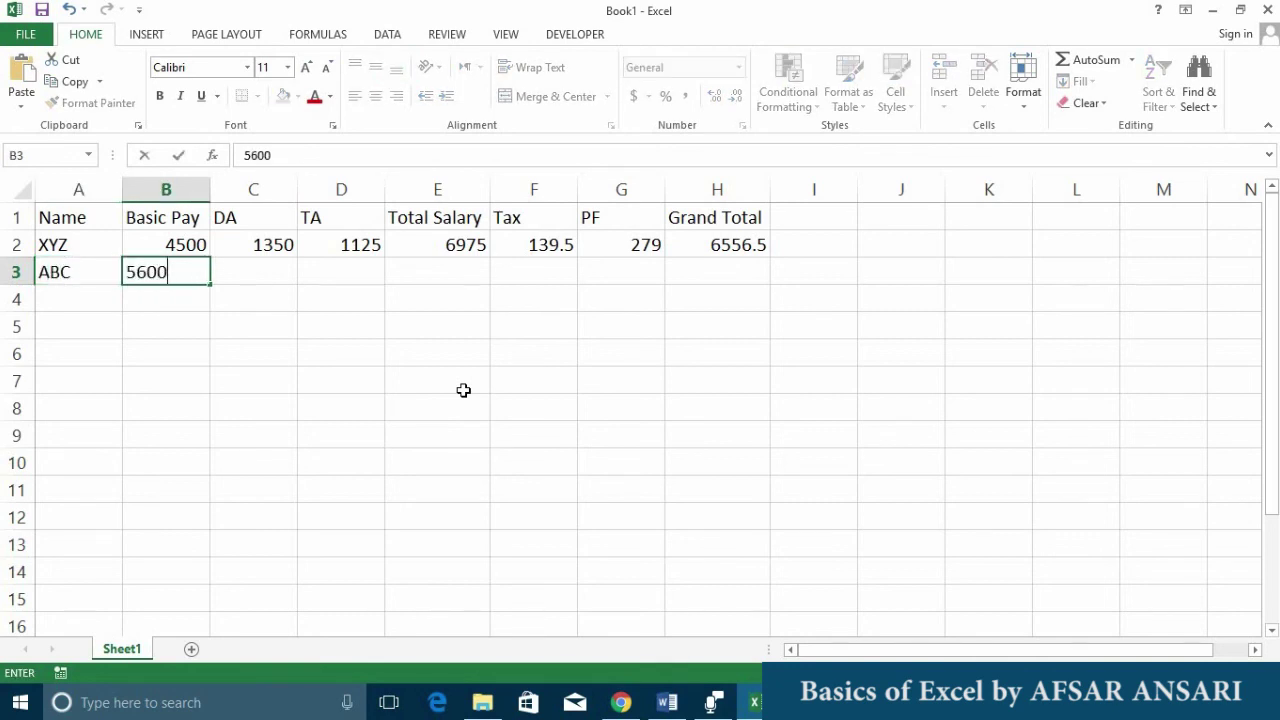
key("Tab")
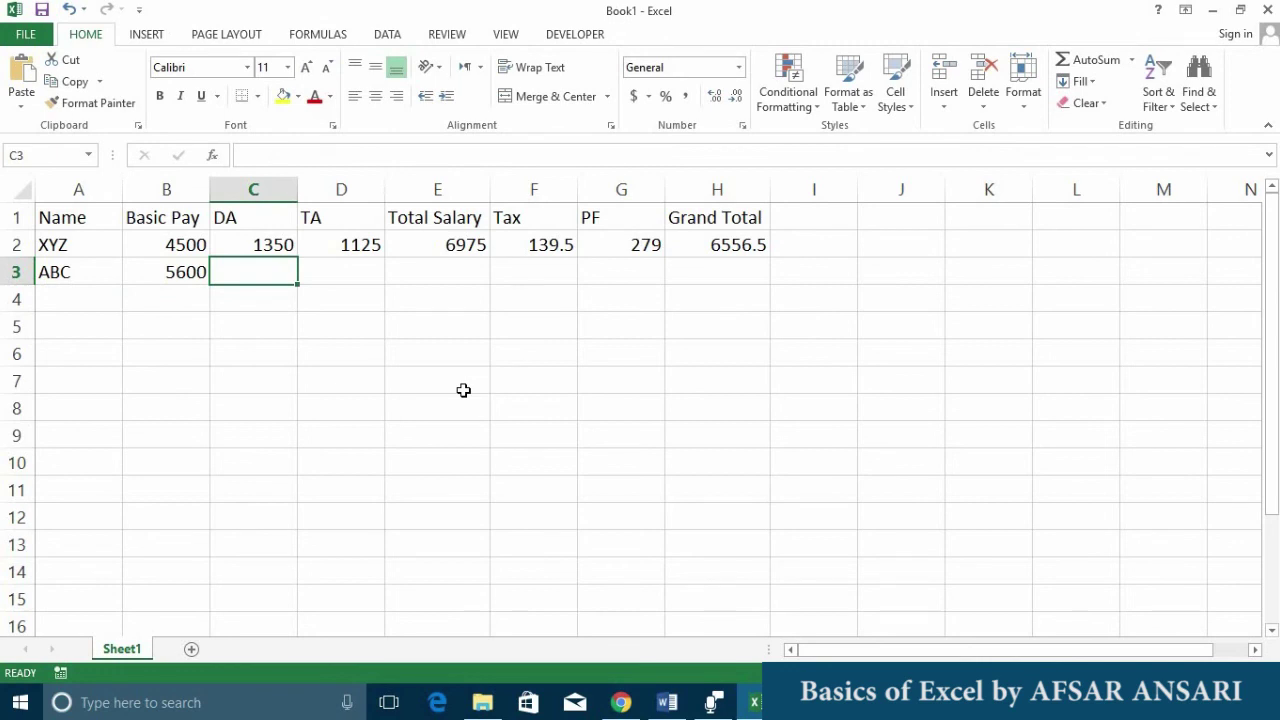
Calculate the second record's DA in cell C3 as 30% of its basic pay with the formula =B3*30%.
type("=b3")
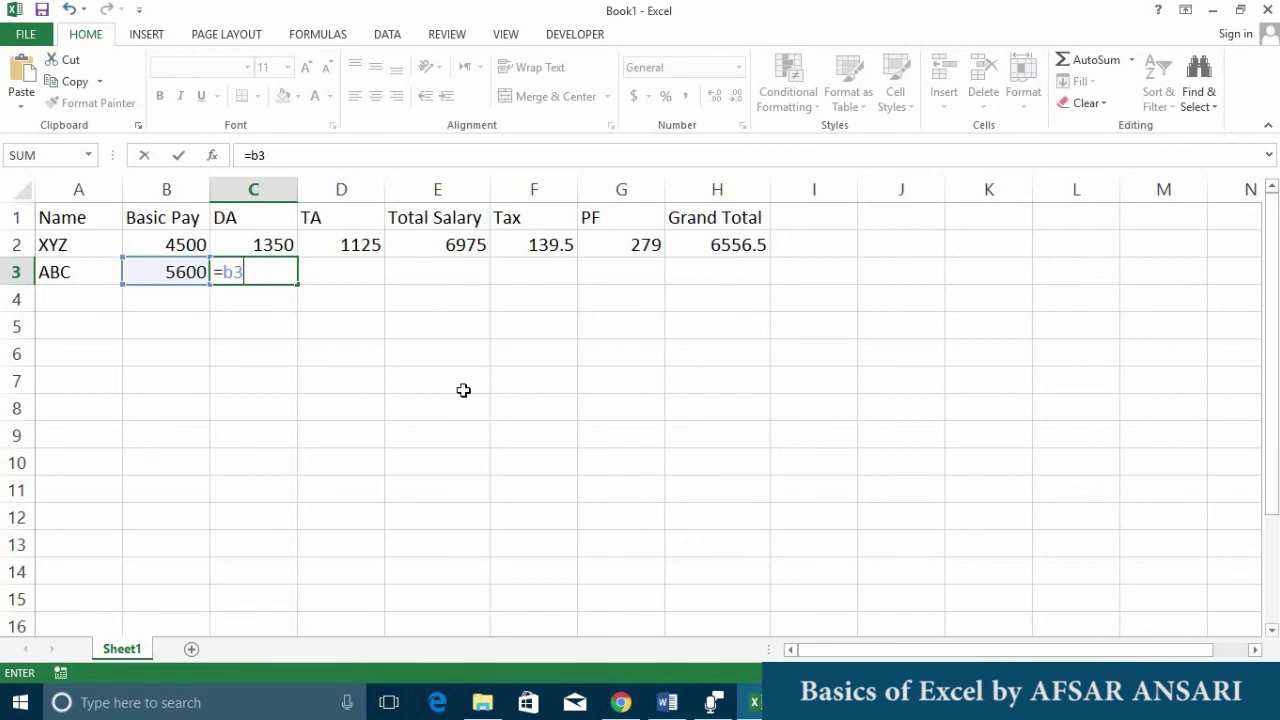
type("*30%")
key("Return")
Calculate the second record's TA in cell D3 as 25% of its basic pay with the formula =B3*25%.
key("Up")
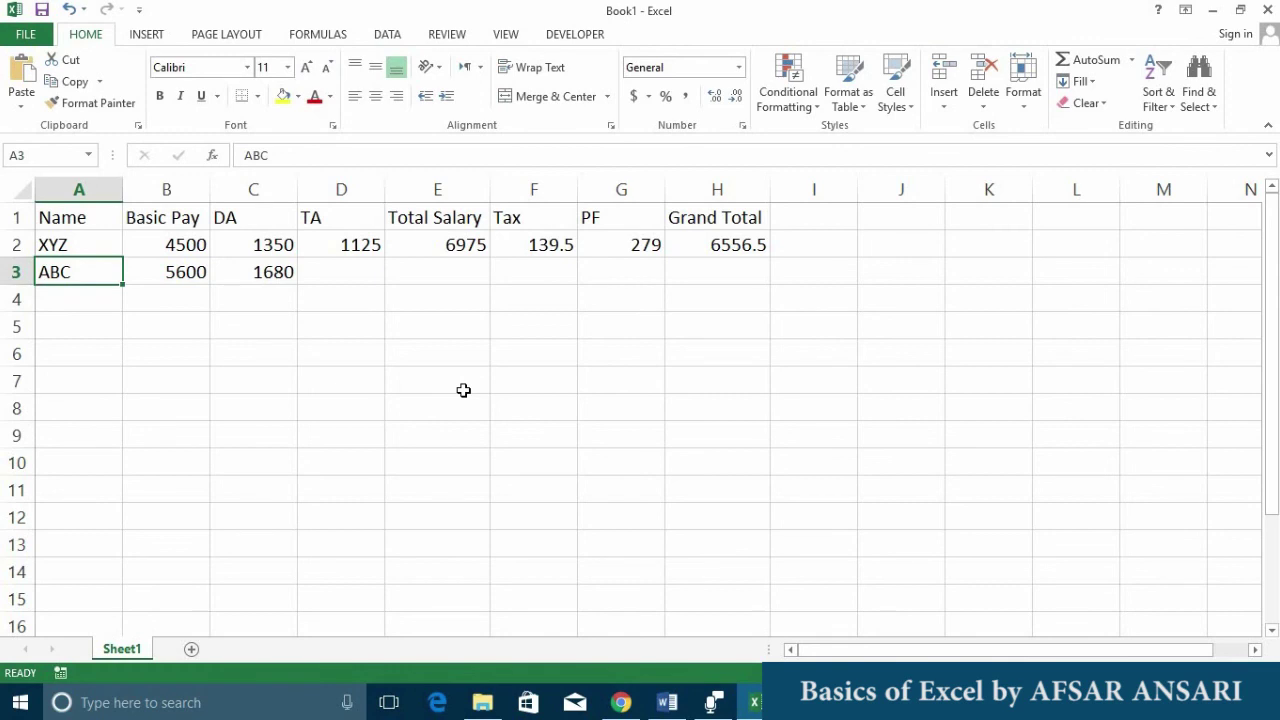
key("Right")
key("Right")
key("Right")
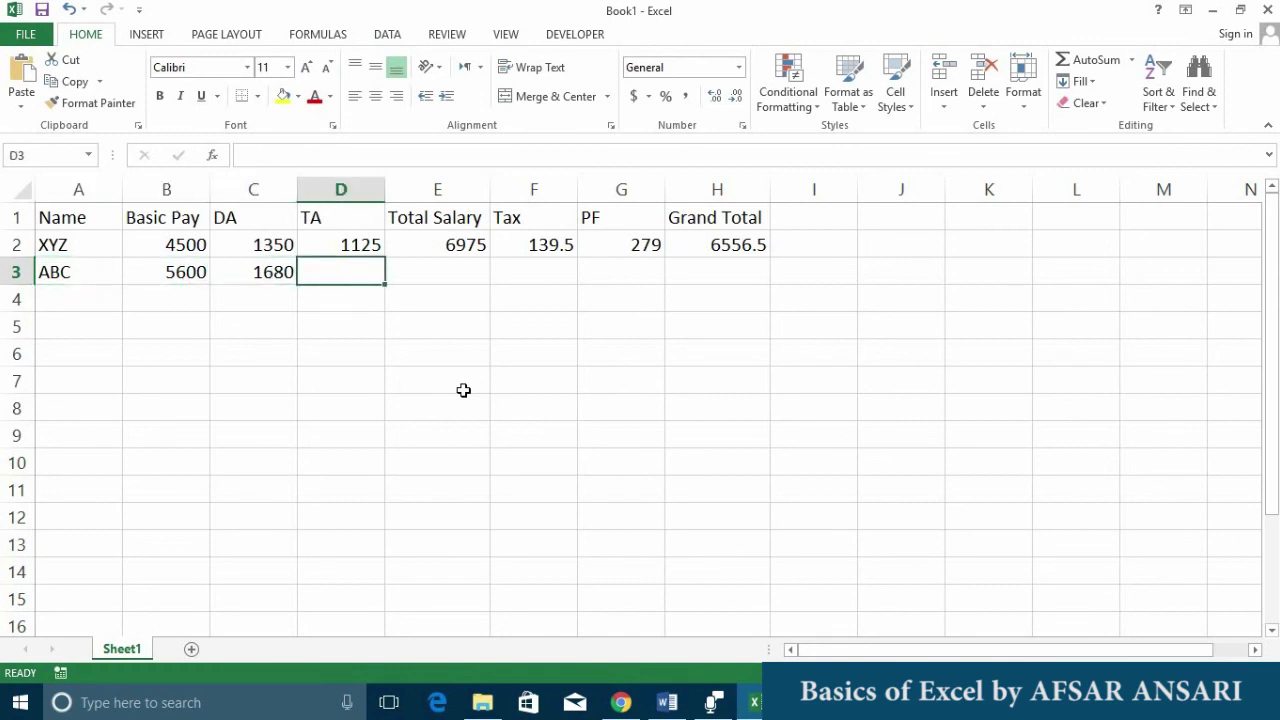
type("=b3*25%")
key("Tab")
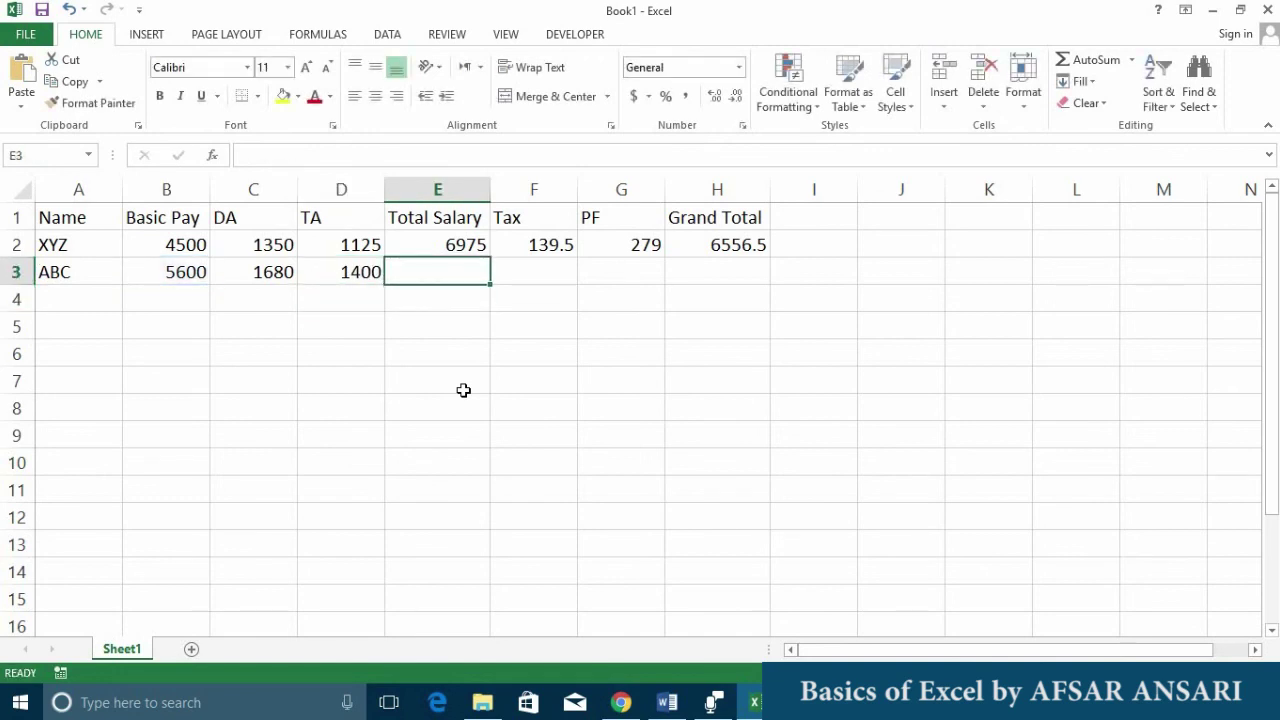
Calculate the second record's Total Salary in cell E3 with the formula =B3+C3+D3.
type("=b3+c3+d3")
key("Return")
left_click_drag(517, 274, 813, 272)
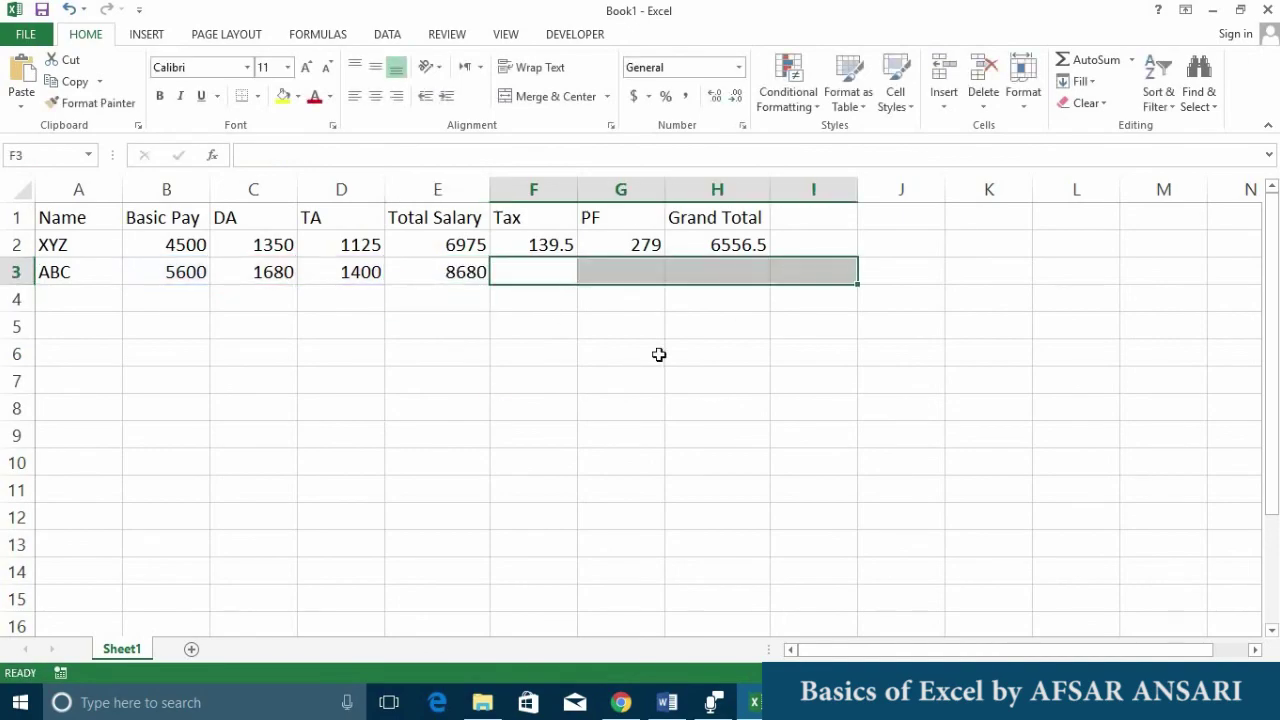
left_click(588, 332)
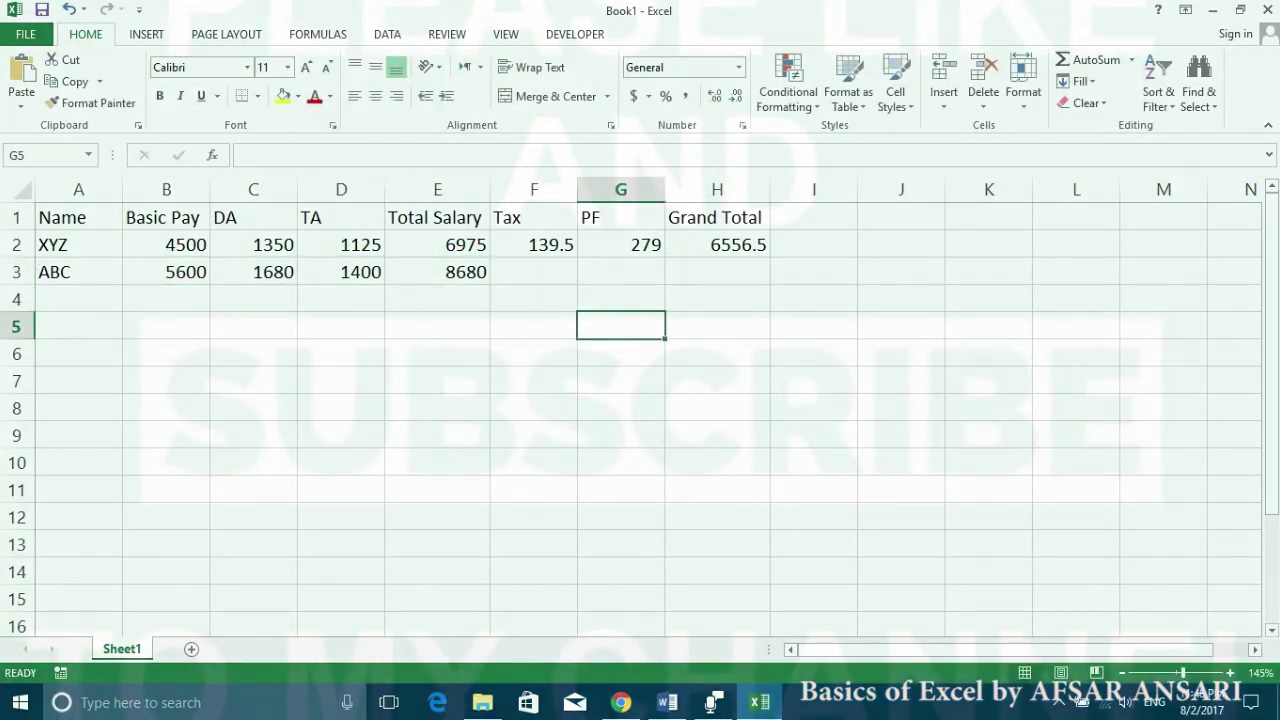